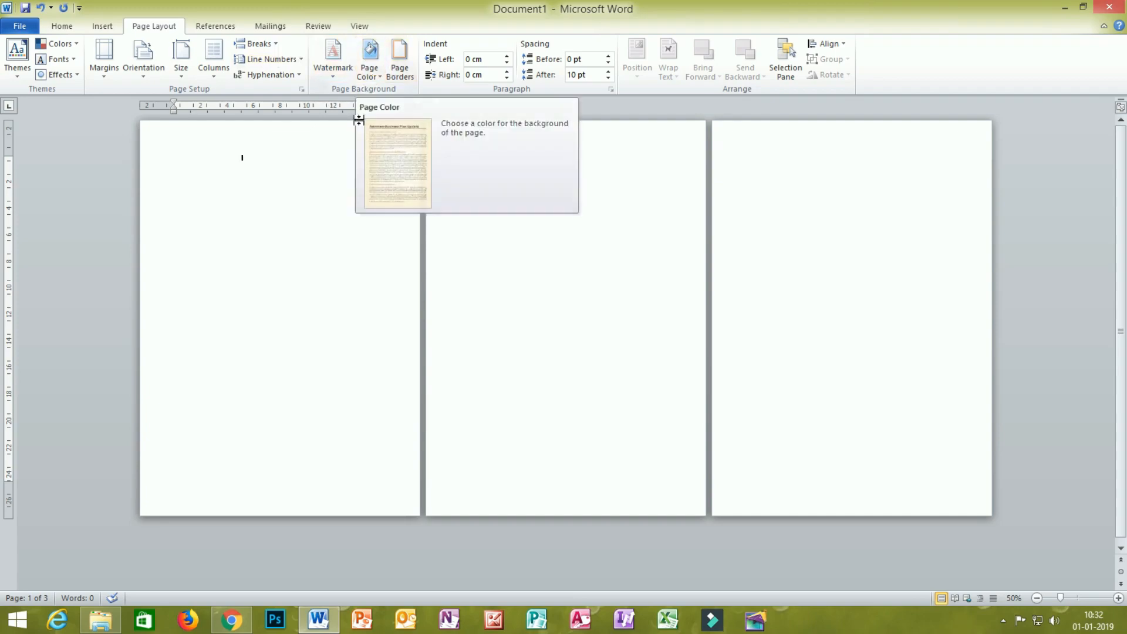
{"action": "left_click", "coordinate": [247, 613]}
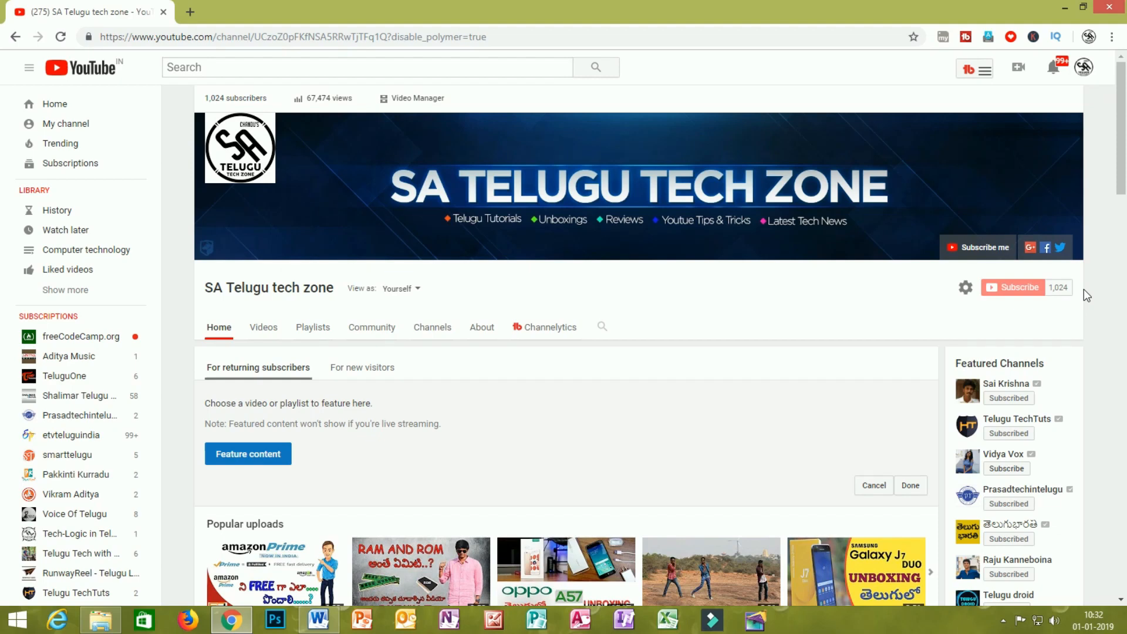
{"action": "left_click", "coordinate": [1064, 7]}
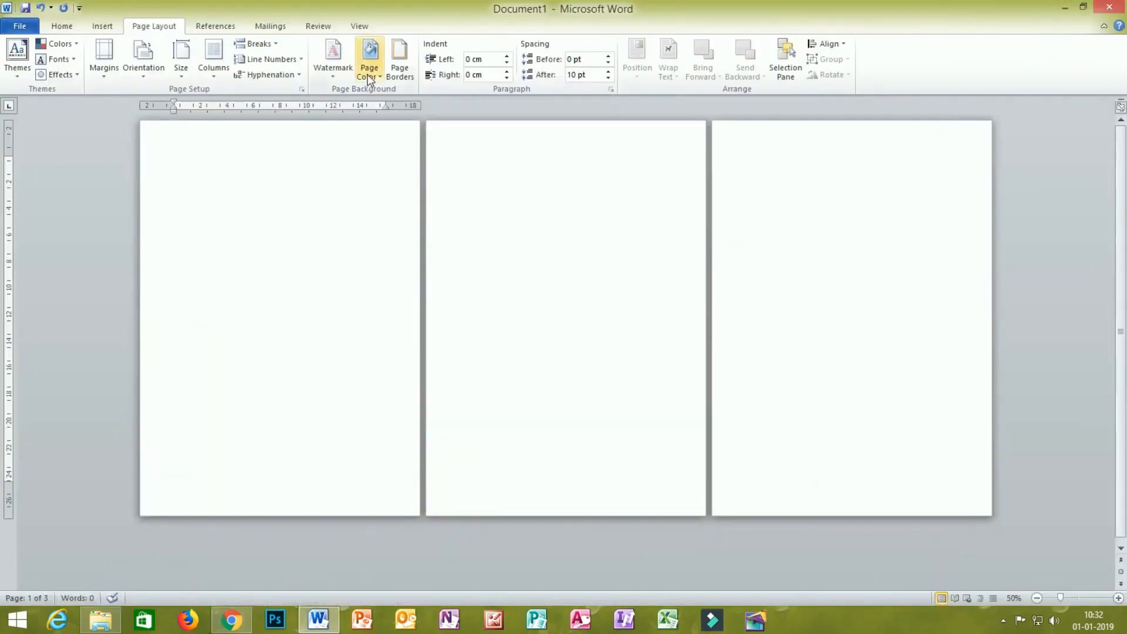
- Set the page background to the standard light blue color
{"action": "mouse_move", "coordinate": [356, 86]}
{"action": "left_mouse_down"}
{"action": "mouse_move", "coordinate": [381, 69]}
{"action": "mouse_move", "coordinate": [367, 39]}
{"action": "mouse_move", "coordinate": [350, 69]}
{"action": "left_mouse_up"}
{"action": "left_click", "coordinate": [369, 65]}
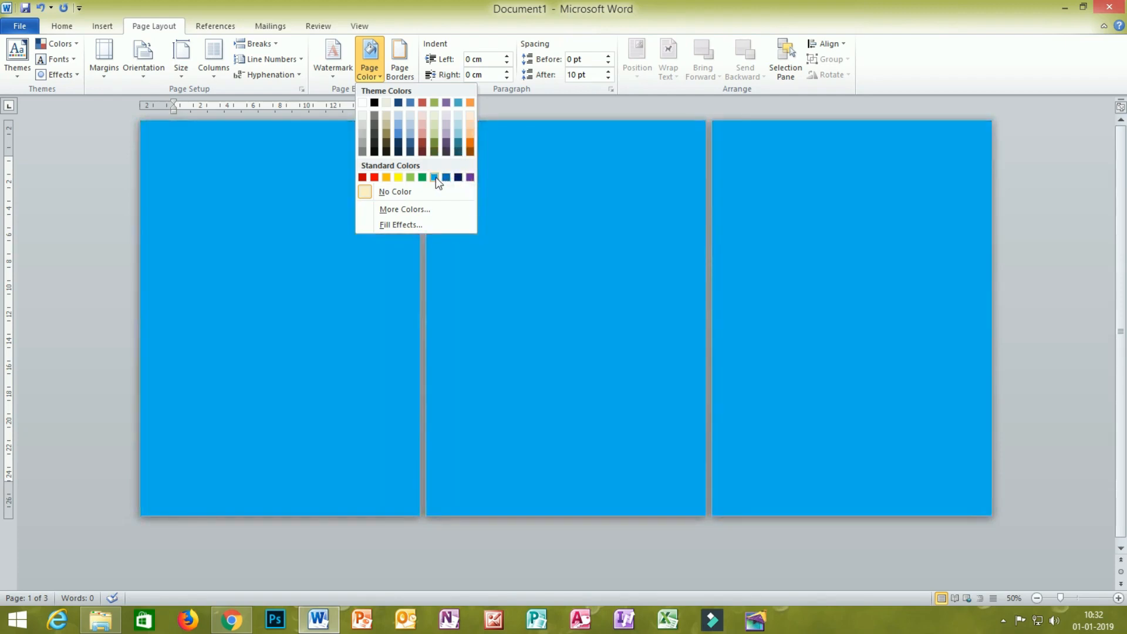
{"action": "left_click", "coordinate": [436, 177]}
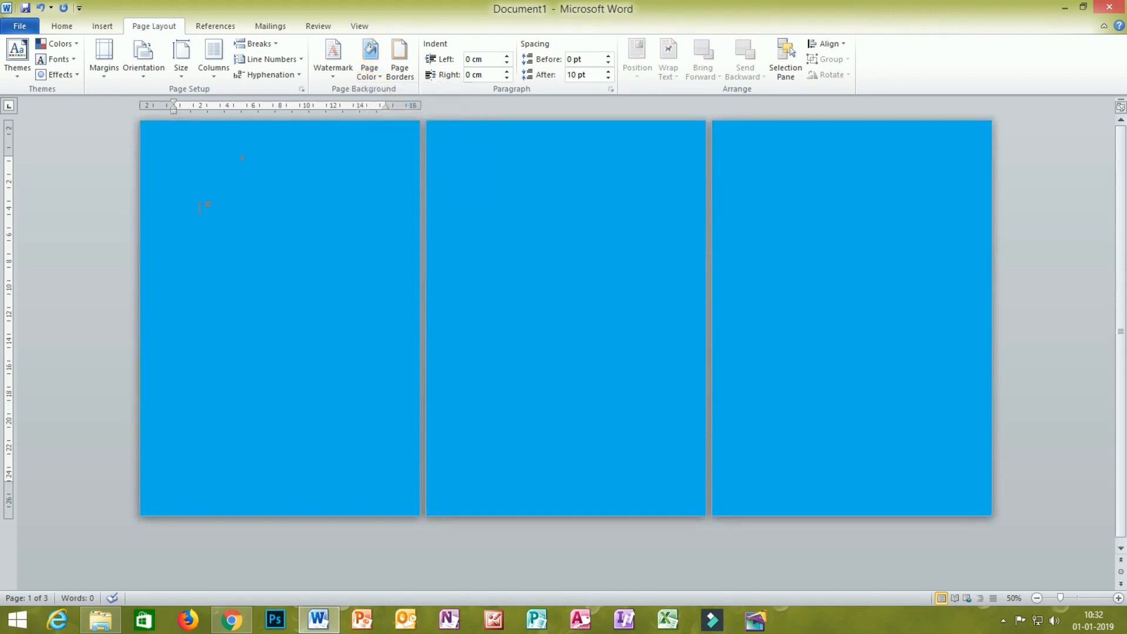
{"action": "type", "text": "sd"}
{"action": "left_click", "coordinate": [277, 183]}
{"action": "left_click", "coordinate": [141, 166]}
{"action": "key", "text": "Delete"}
- Remove the background color from the pages by choosing No Color
{"action": "left_click", "coordinate": [370, 75]}
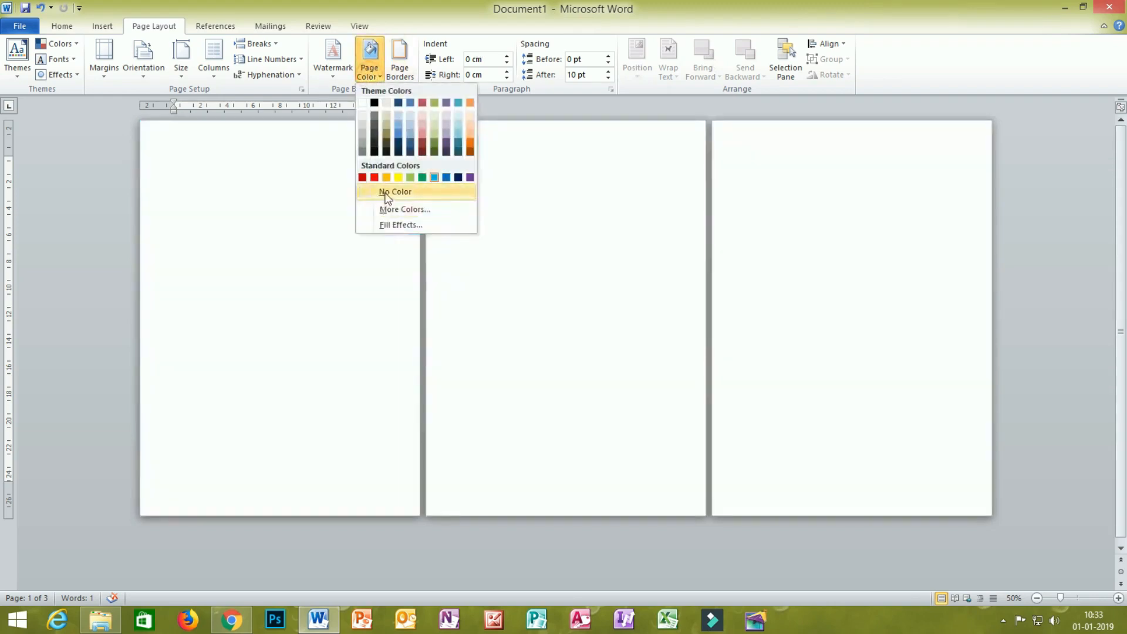
{"action": "left_click", "coordinate": [384, 193]}
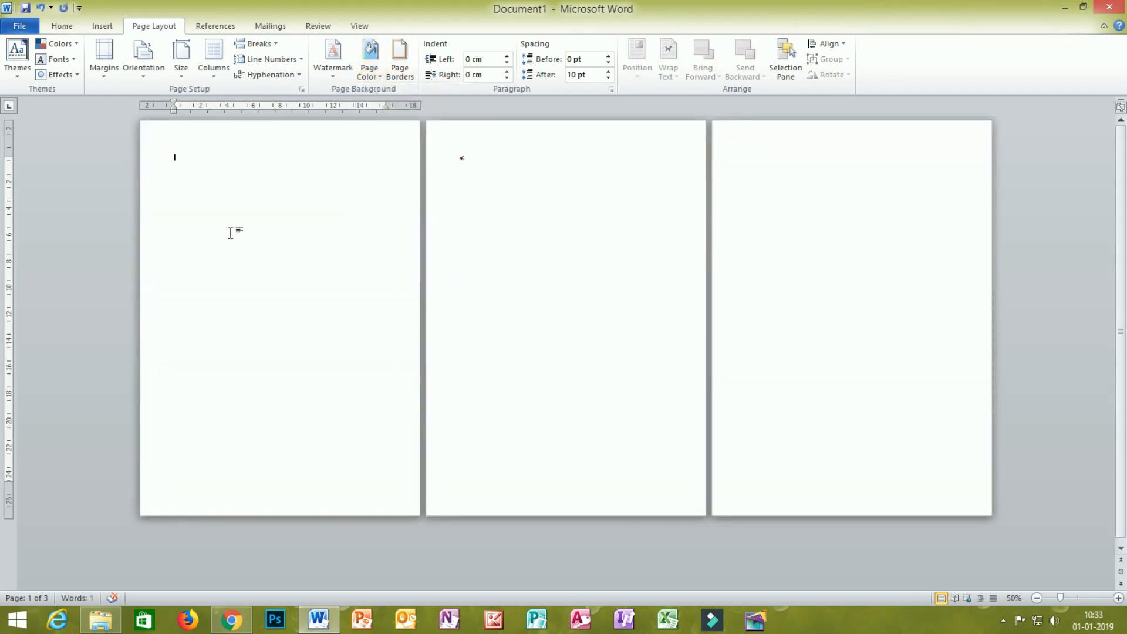
{"action": "left_click", "coordinate": [378, 63]}
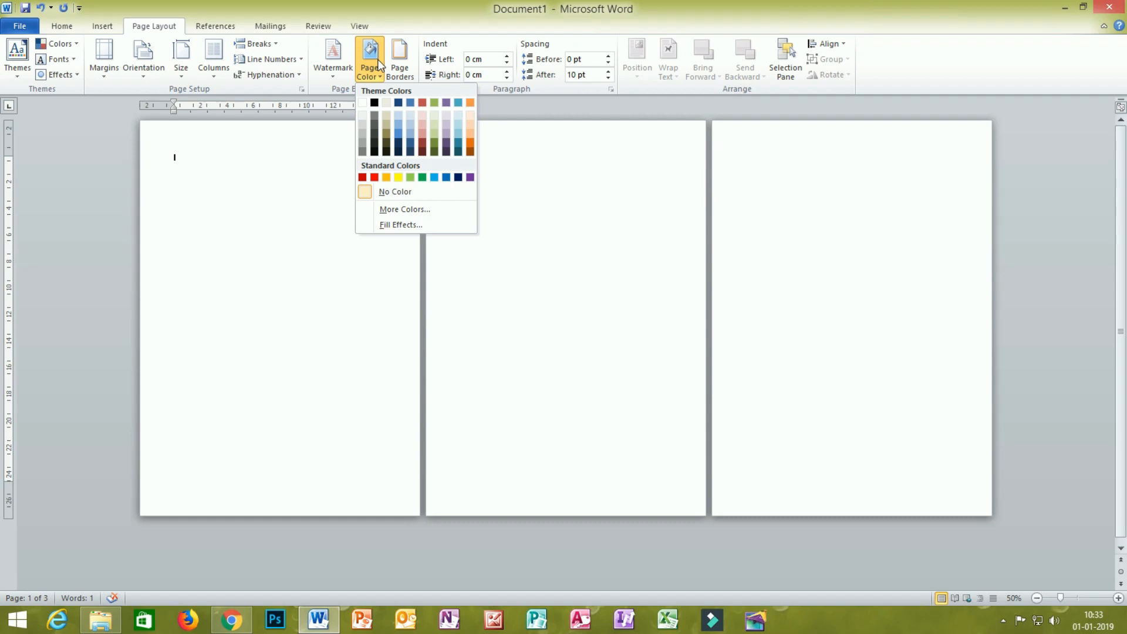
{"action": "left_click", "coordinate": [411, 226]}
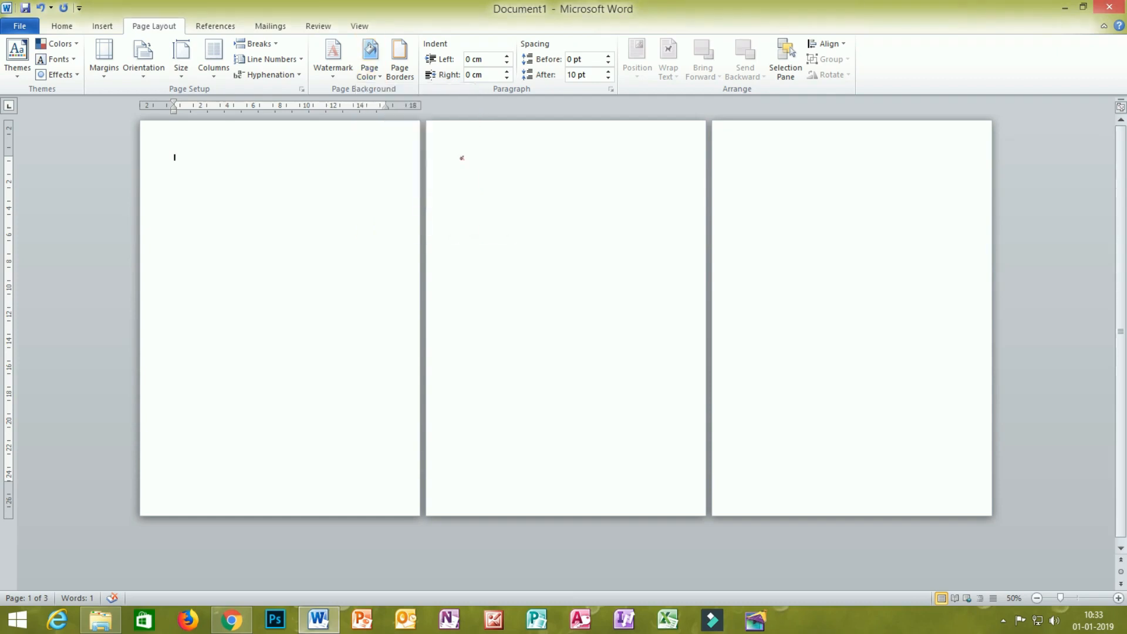
{"action": "left_click", "coordinate": [369, 64]}
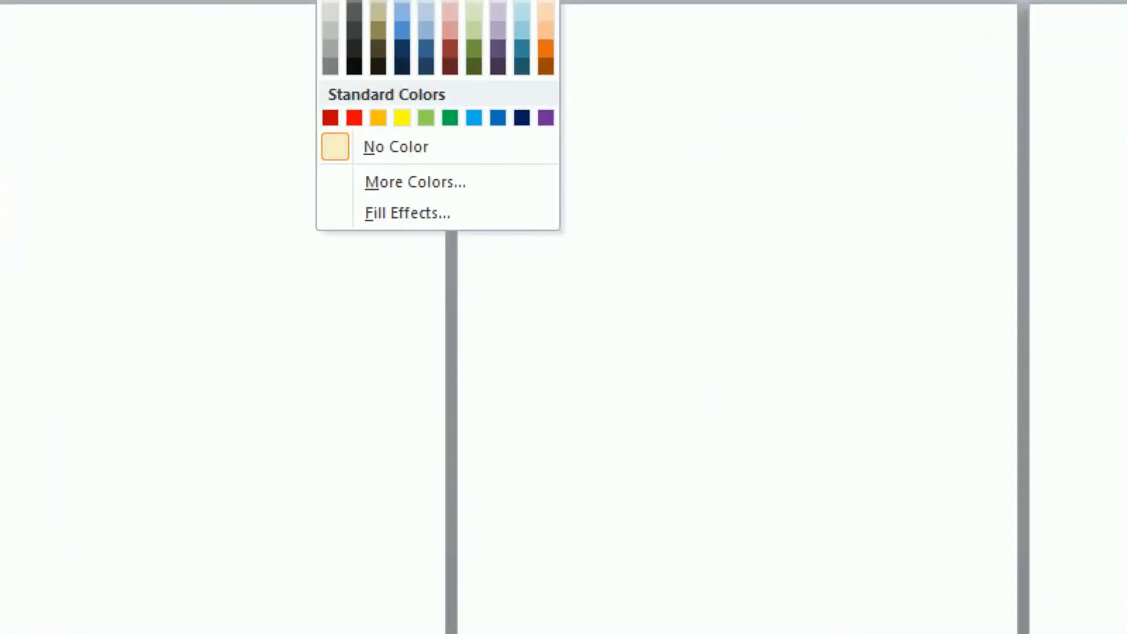
{"action": "mouse_move", "coordinate": [425, 229]}
{"action": "left_mouse_down"}
{"action": "mouse_move", "coordinate": [428, 200]}
{"action": "mouse_move", "coordinate": [341, 205]}
{"action": "mouse_move", "coordinate": [427, 232]}
{"action": "mouse_move", "coordinate": [431, 215]}
{"action": "left_mouse_up"}
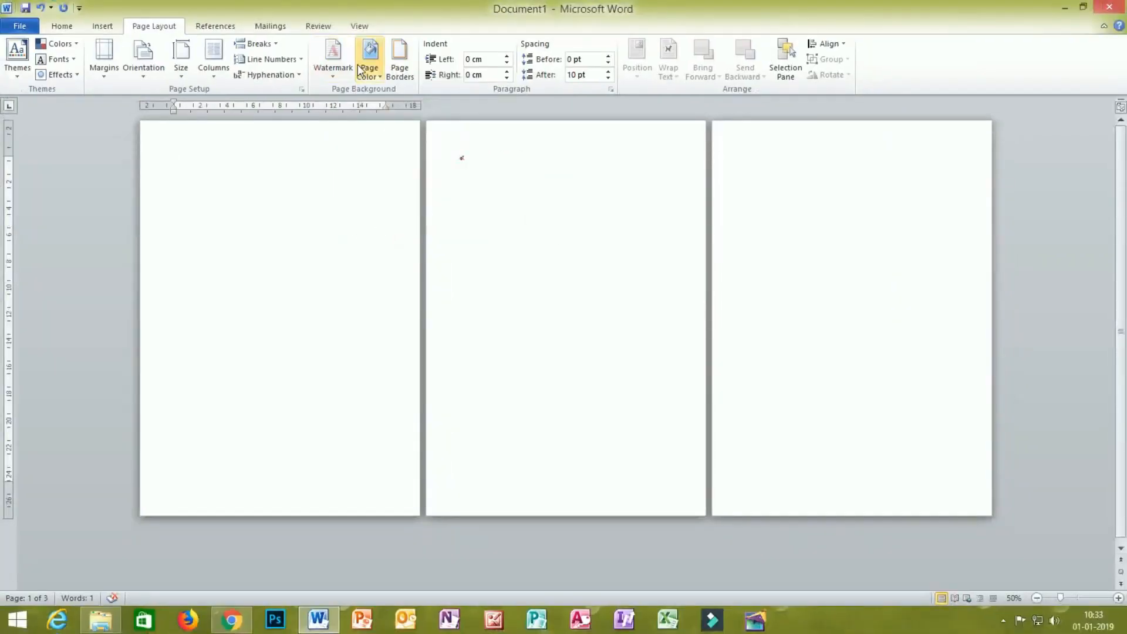
- Apply a two-color gradient fill effect to the page background, with orange as Color 1 and green as Color 2
{"action": "left_click", "coordinate": [368, 67]}
{"action": "left_click", "coordinate": [398, 226]}
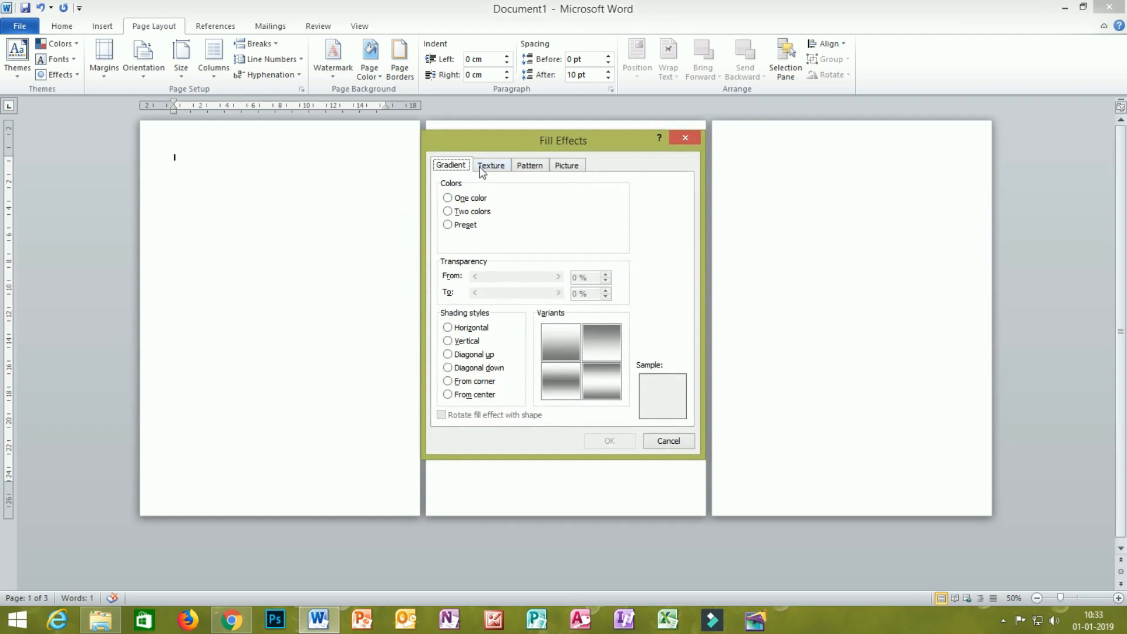
{"action": "mouse_move", "coordinate": [434, 173]}
{"action": "left_mouse_down"}
{"action": "mouse_move", "coordinate": [567, 180]}
{"action": "mouse_move", "coordinate": [597, 158]}
{"action": "mouse_move", "coordinate": [426, 152]}
{"action": "left_mouse_up"}
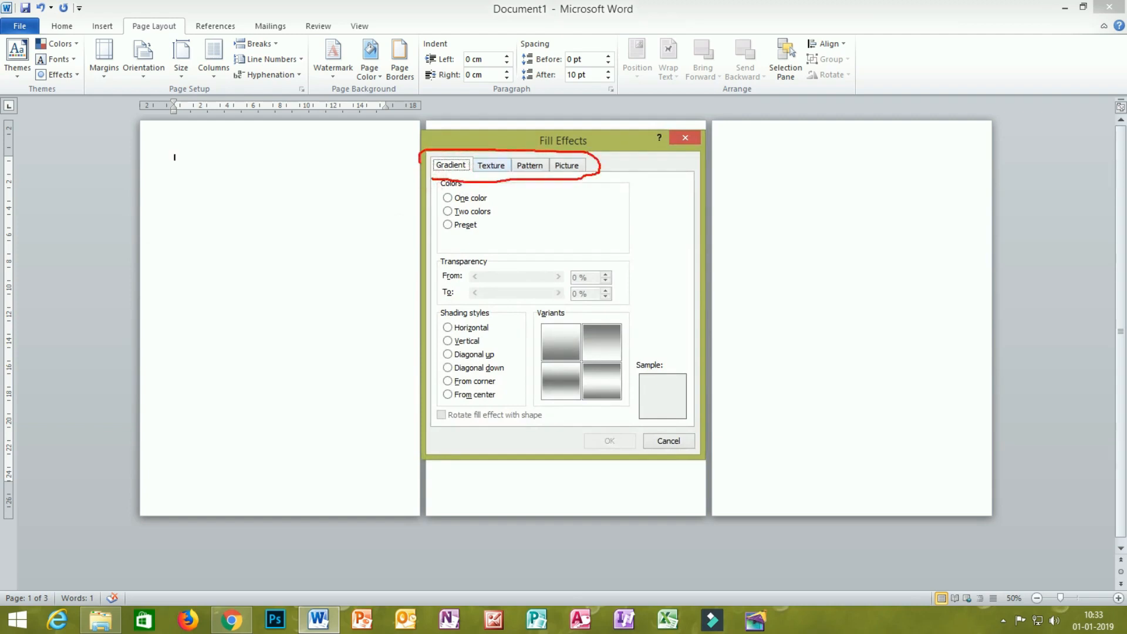
{"action": "key", "text": "Escape"}
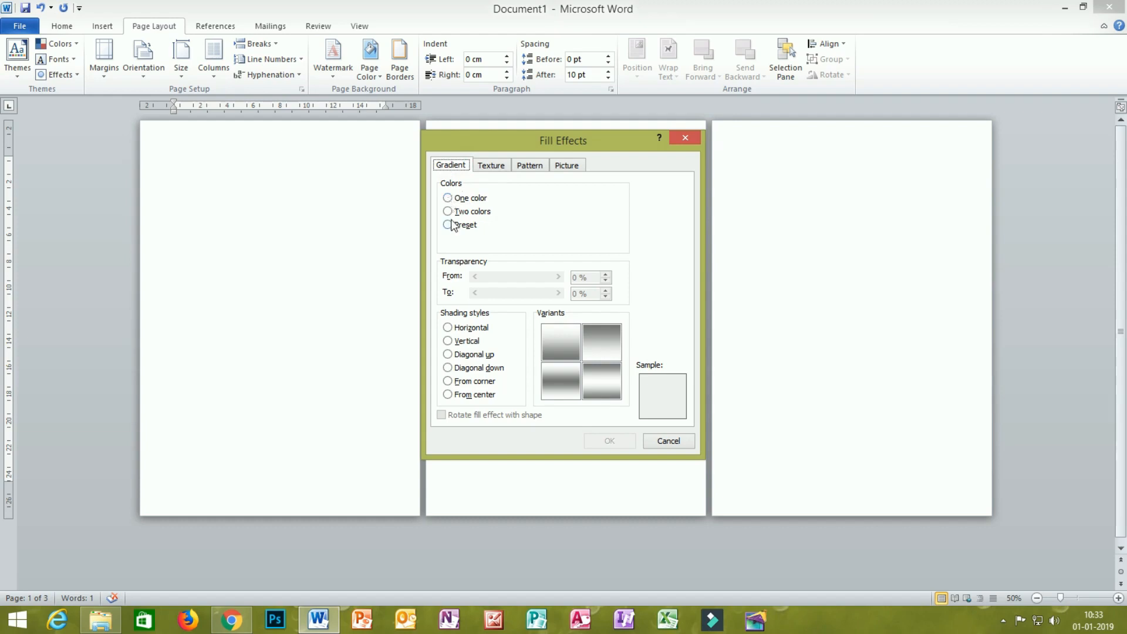
{"action": "left_click", "coordinate": [448, 199]}
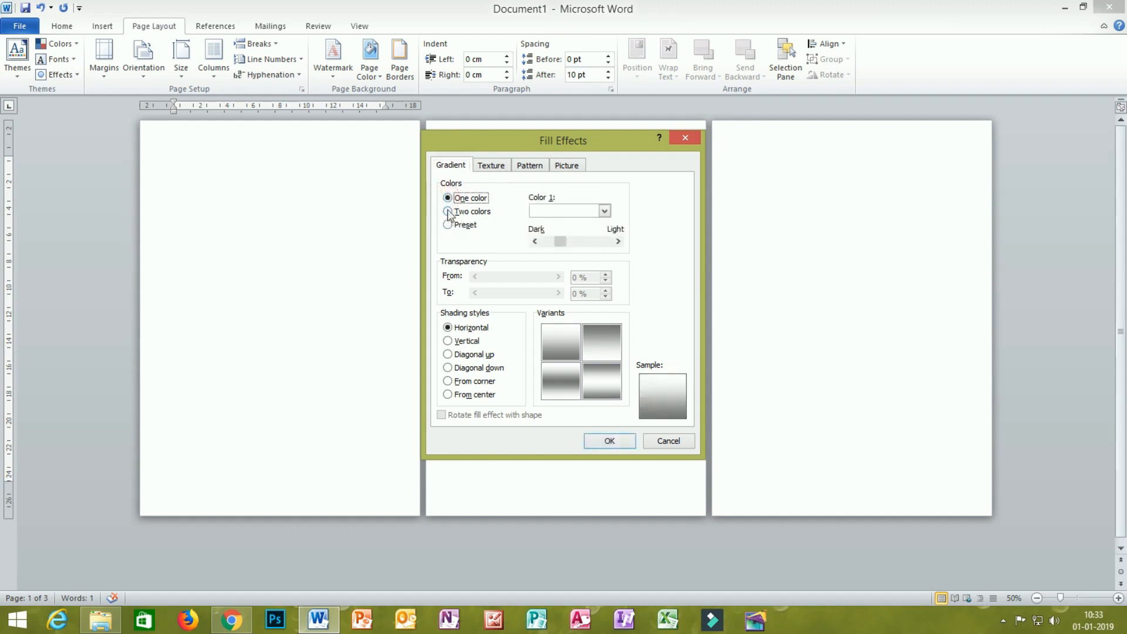
{"action": "left_click", "coordinate": [450, 212]}
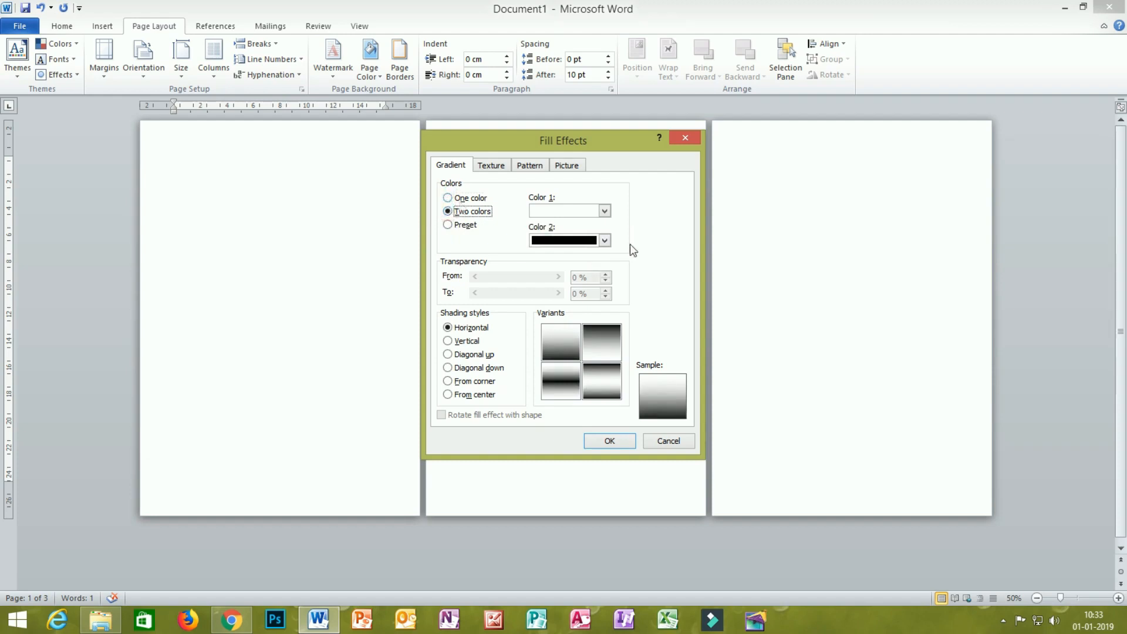
{"action": "left_click", "coordinate": [604, 210]}
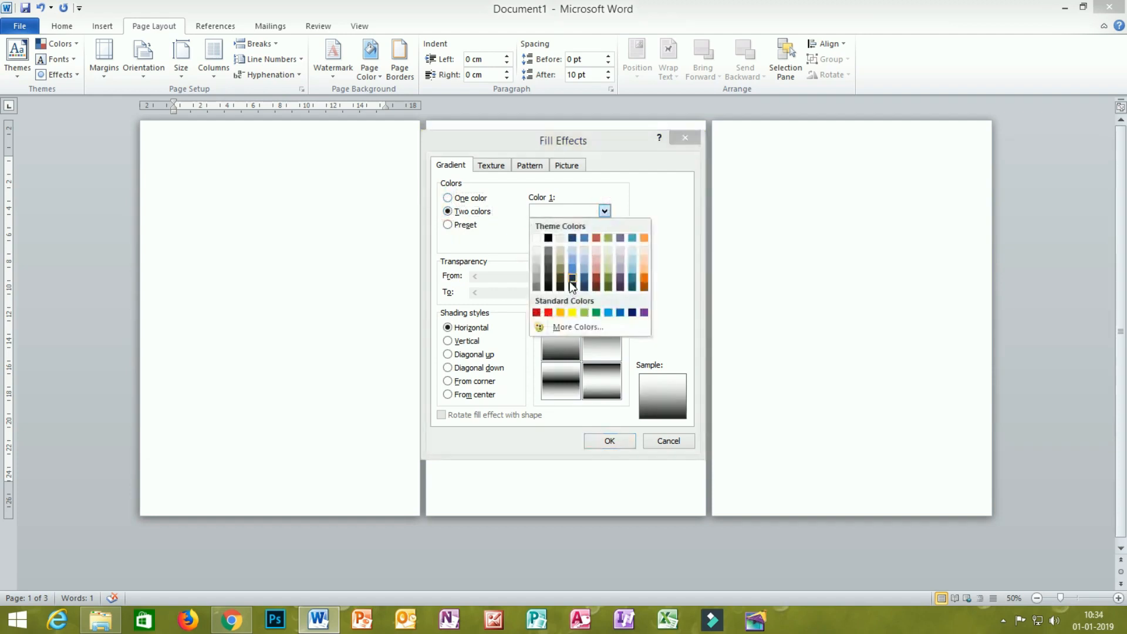
{"action": "left_click", "coordinate": [560, 312]}
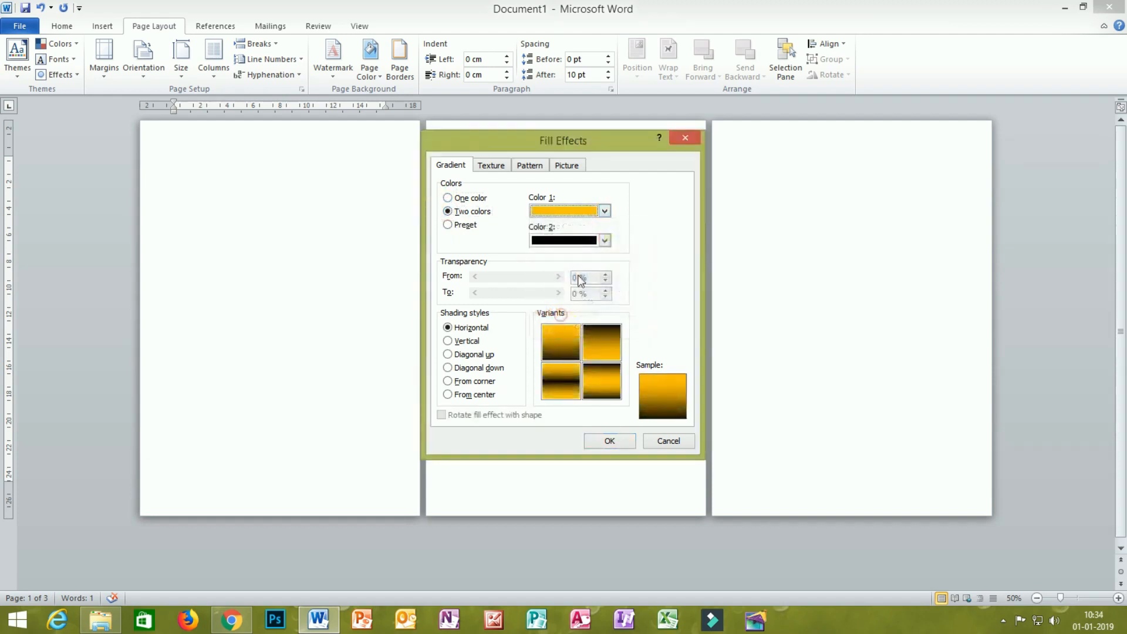
{"action": "left_click", "coordinate": [604, 240]}
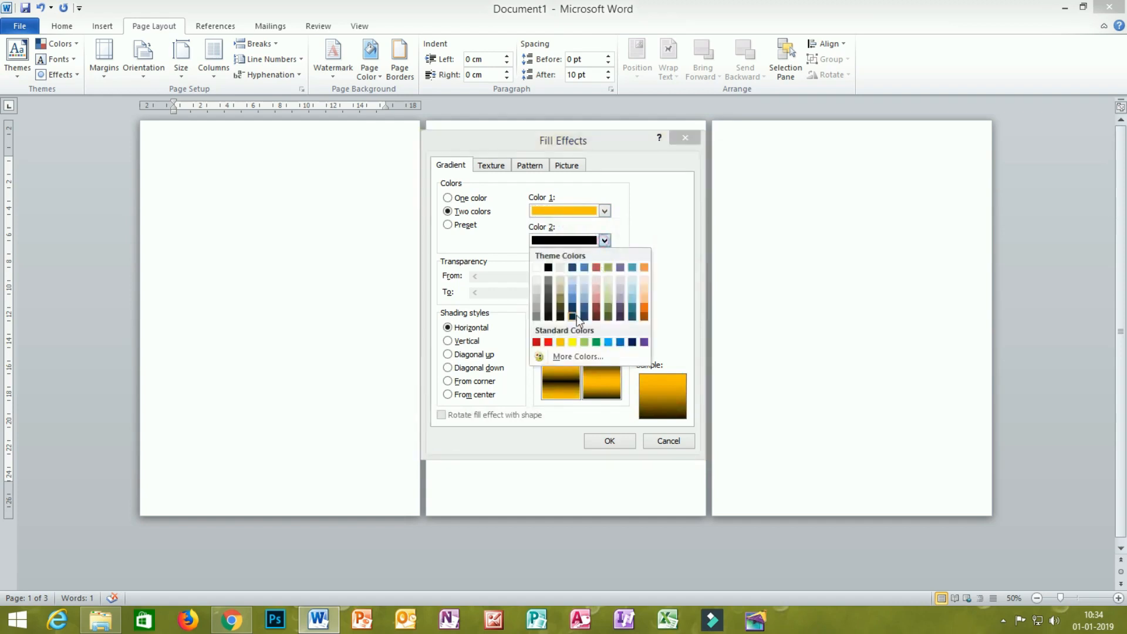
{"action": "left_click", "coordinate": [597, 341]}
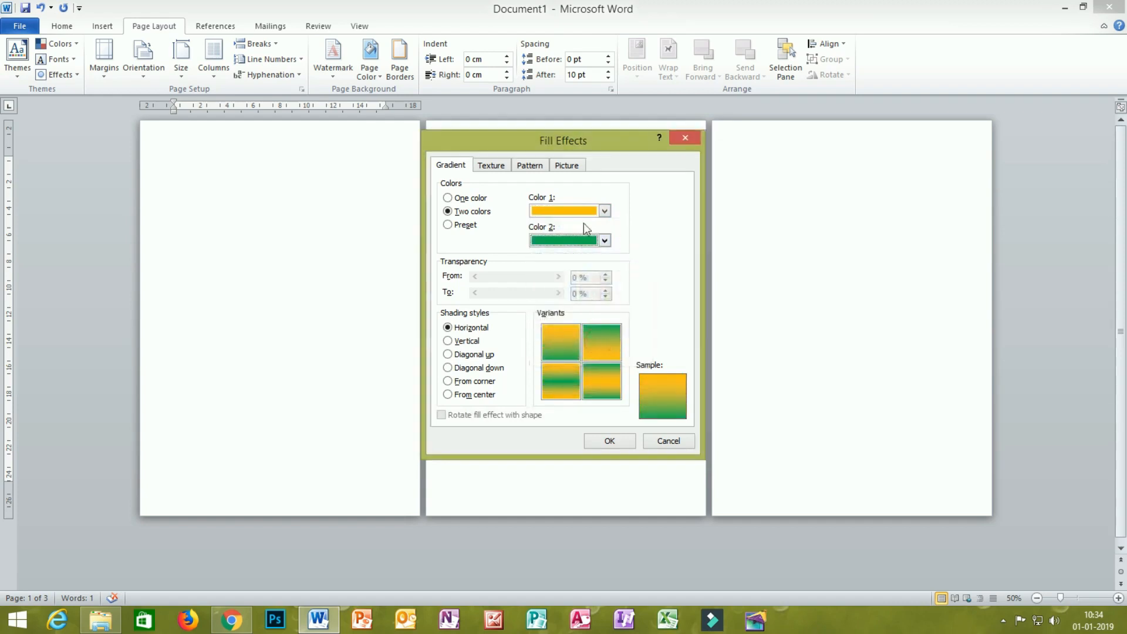
{"action": "left_click", "coordinate": [604, 441]}
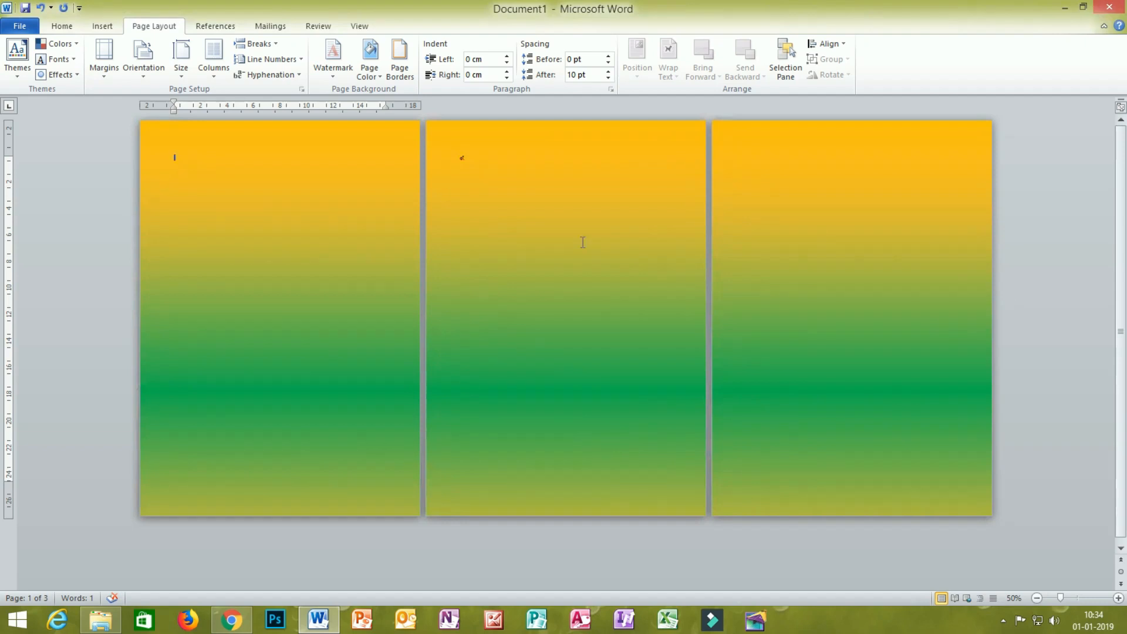
- Change the page background's gradient fill effect to one color and apply it in orange
{"action": "left_click", "coordinate": [370, 62]}
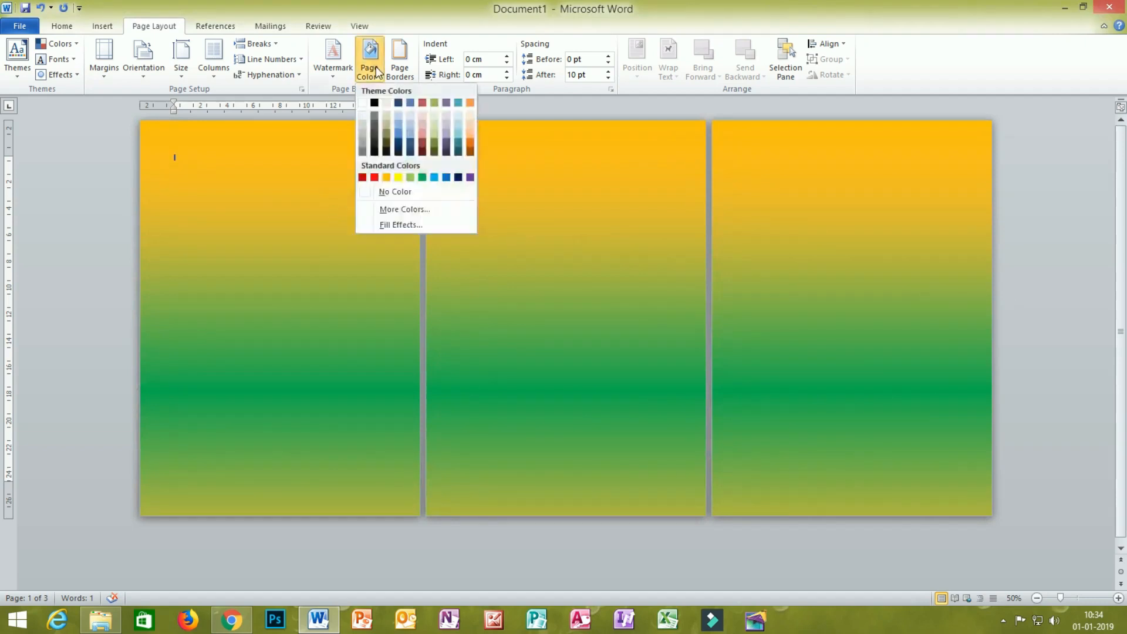
{"action": "left_click", "coordinate": [401, 224]}
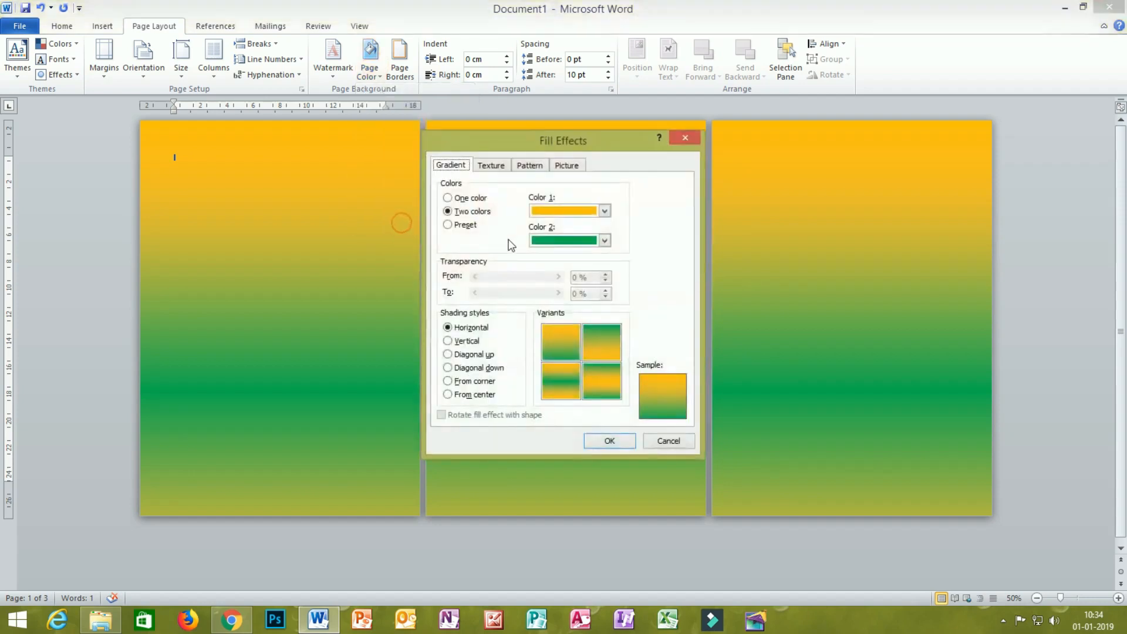
{"action": "left_click", "coordinate": [448, 197]}
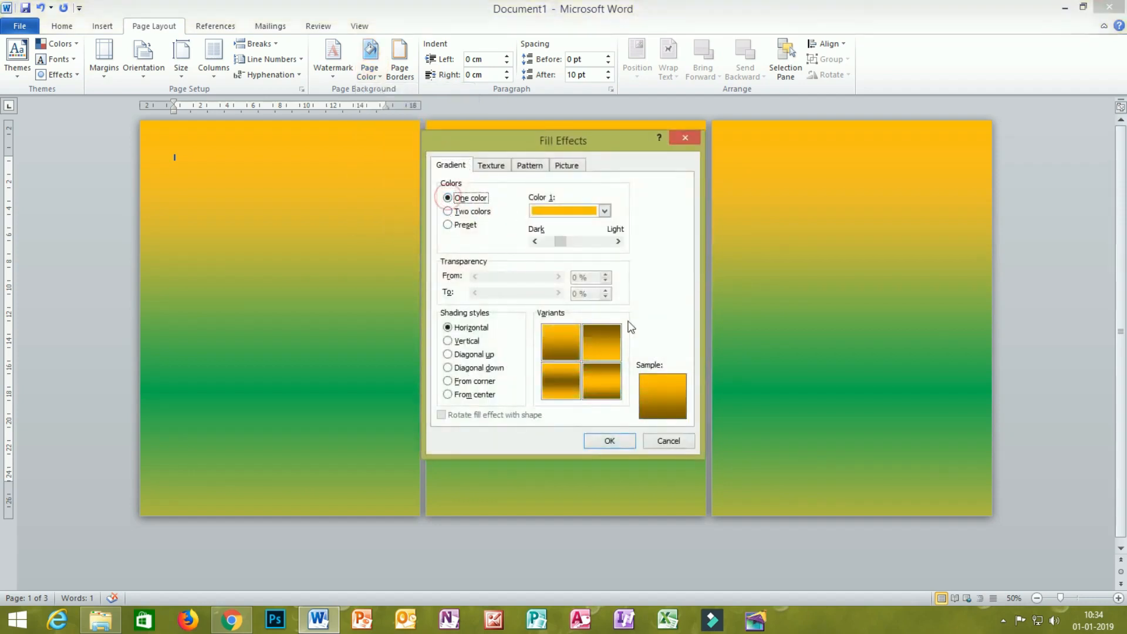
{"action": "left_click", "coordinate": [609, 442]}
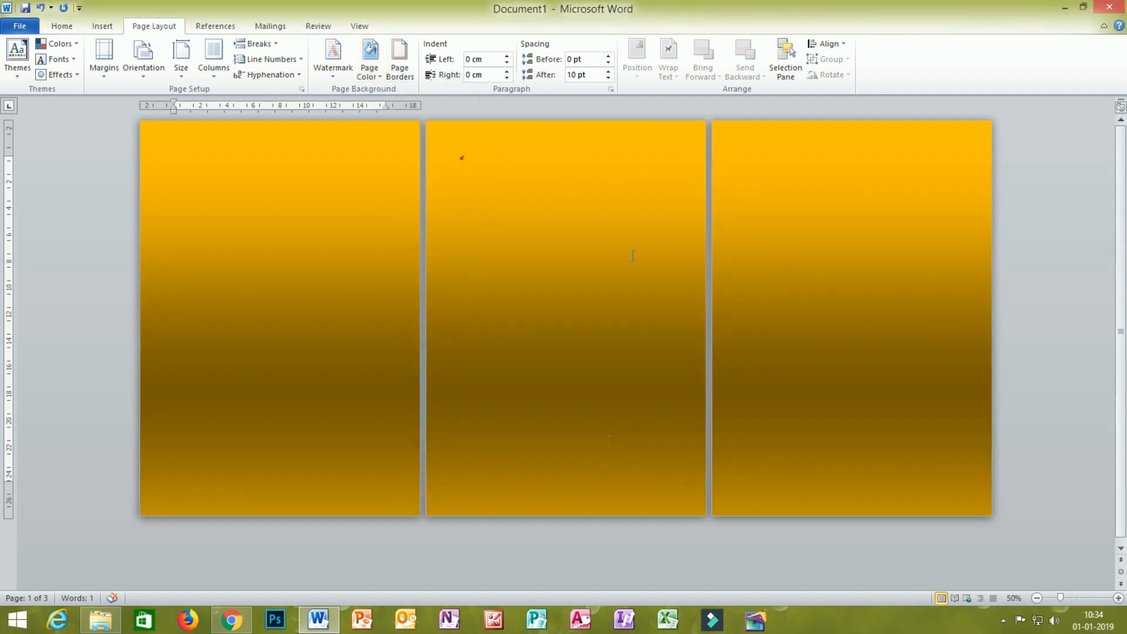
- Apply the Denim texture as the page background fill effect
{"action": "left_click", "coordinate": [379, 67]}
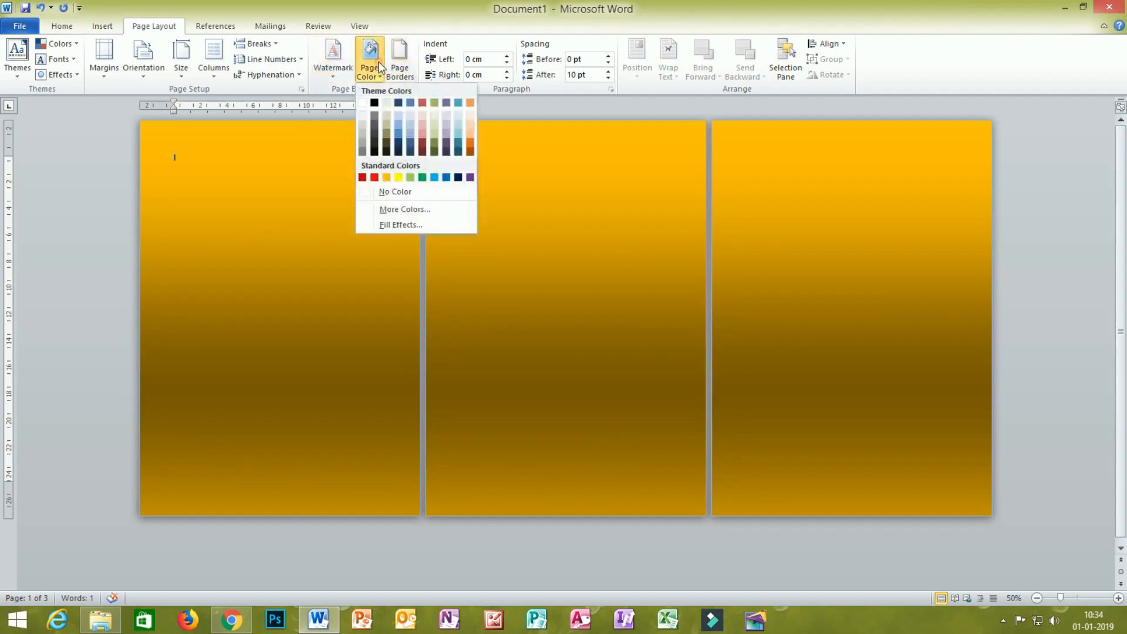
{"action": "left_click", "coordinate": [400, 224]}
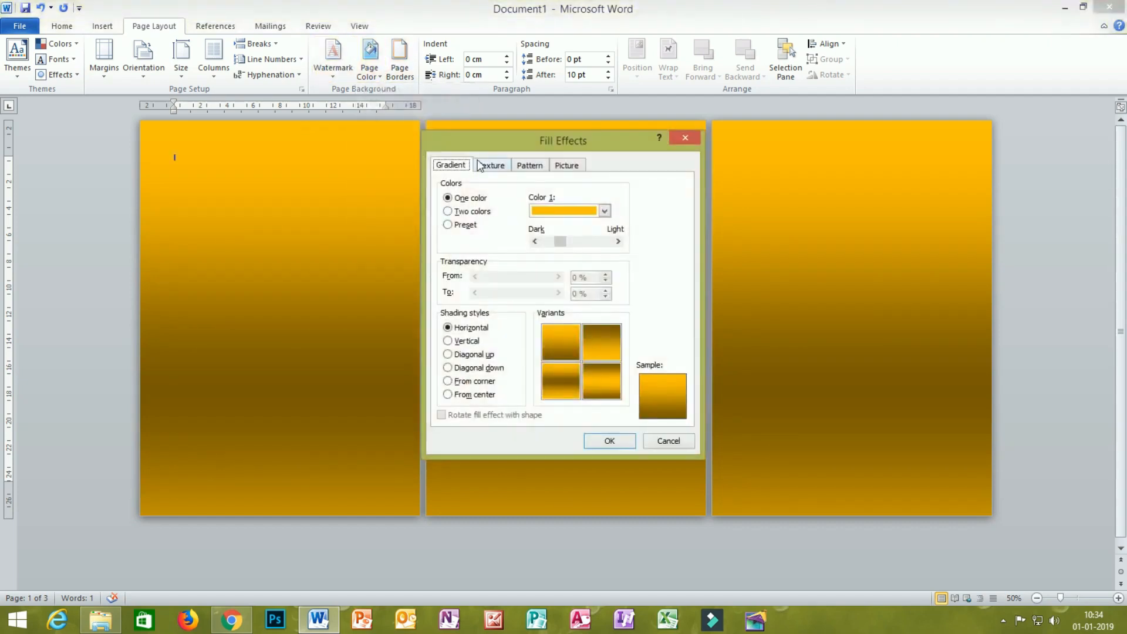
{"action": "left_click", "coordinate": [480, 166]}
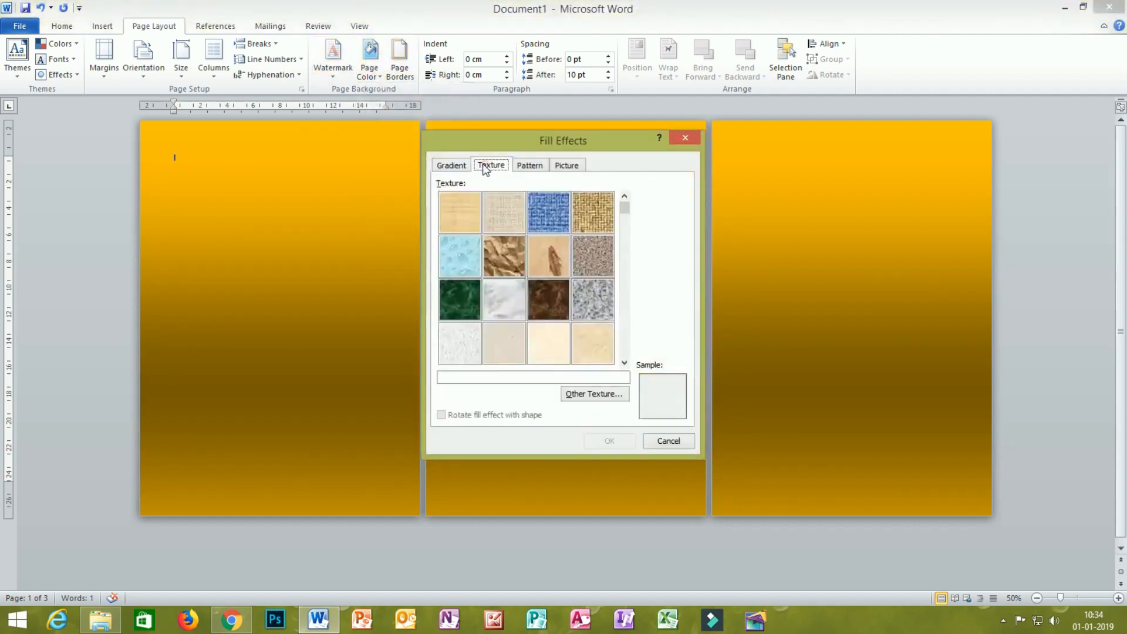
{"action": "left_click", "coordinate": [626, 208]}
{"action": "left_click", "coordinate": [551, 215]}
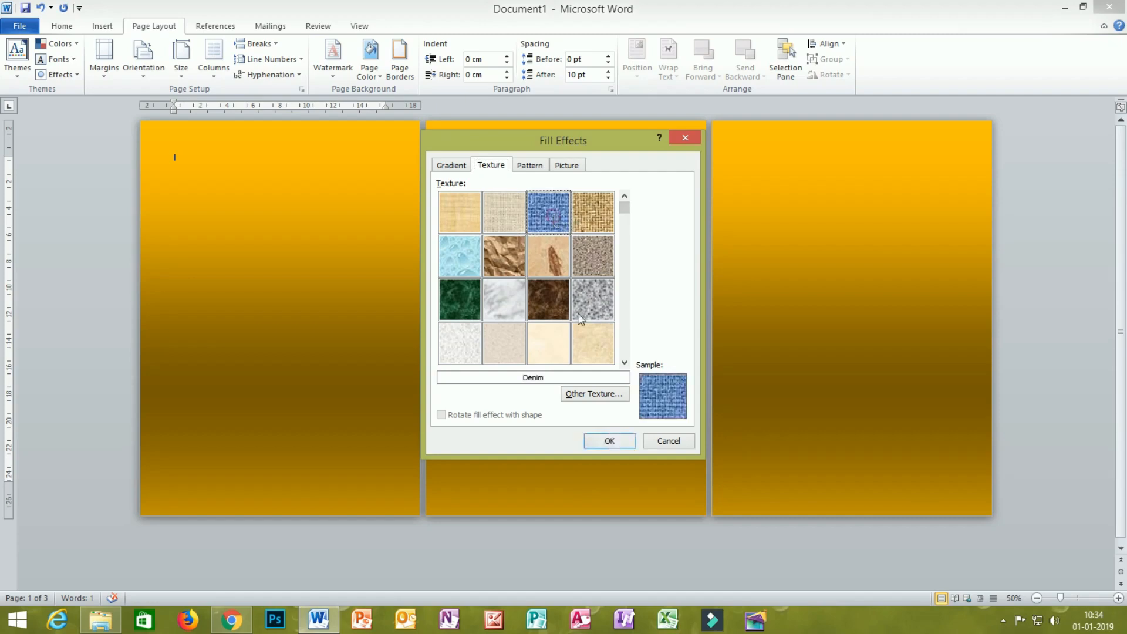
{"action": "left_click", "coordinate": [608, 441]}
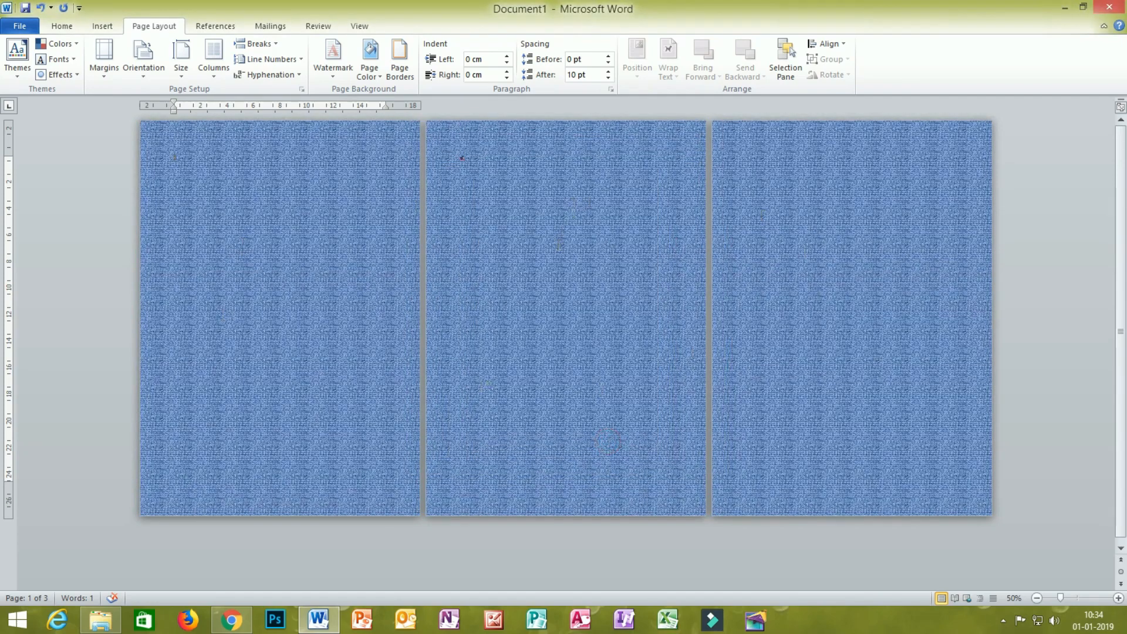
- Apply the Large checker board pattern as the page background fill effect, with a red foreground and light green background
{"action": "left_click", "coordinate": [366, 65]}
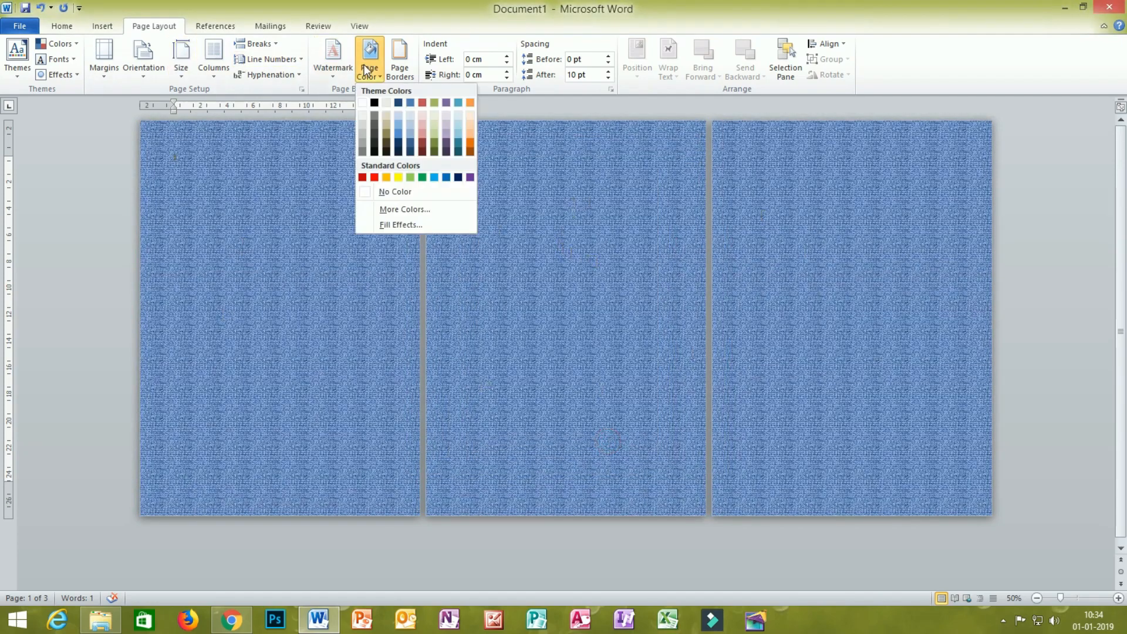
{"action": "left_click", "coordinate": [391, 227]}
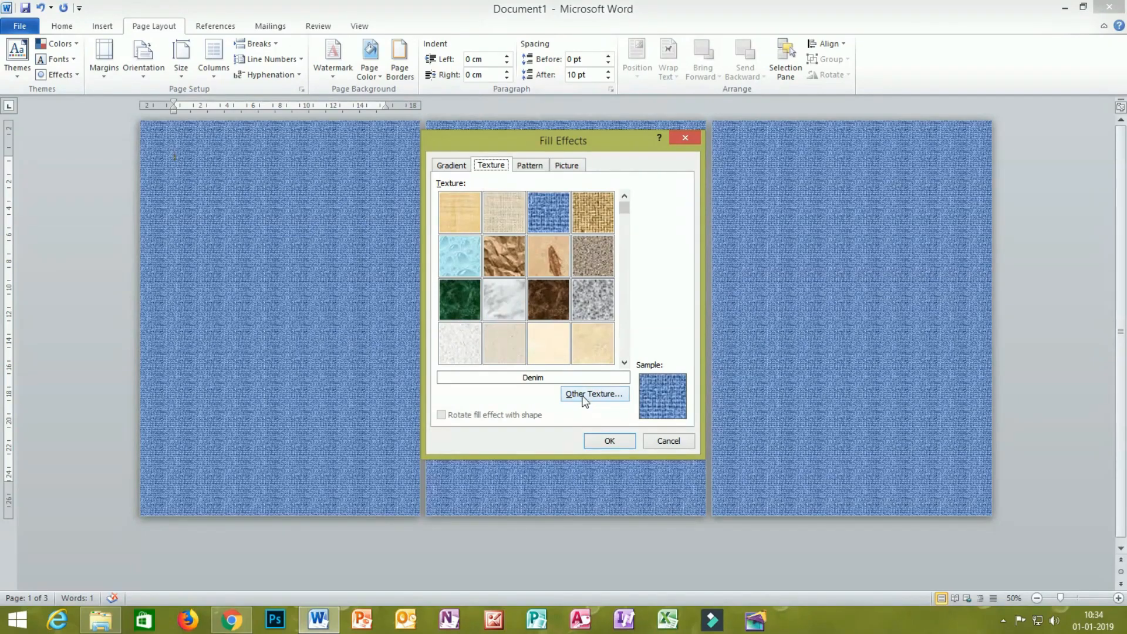
{"action": "left_click", "coordinate": [520, 168]}
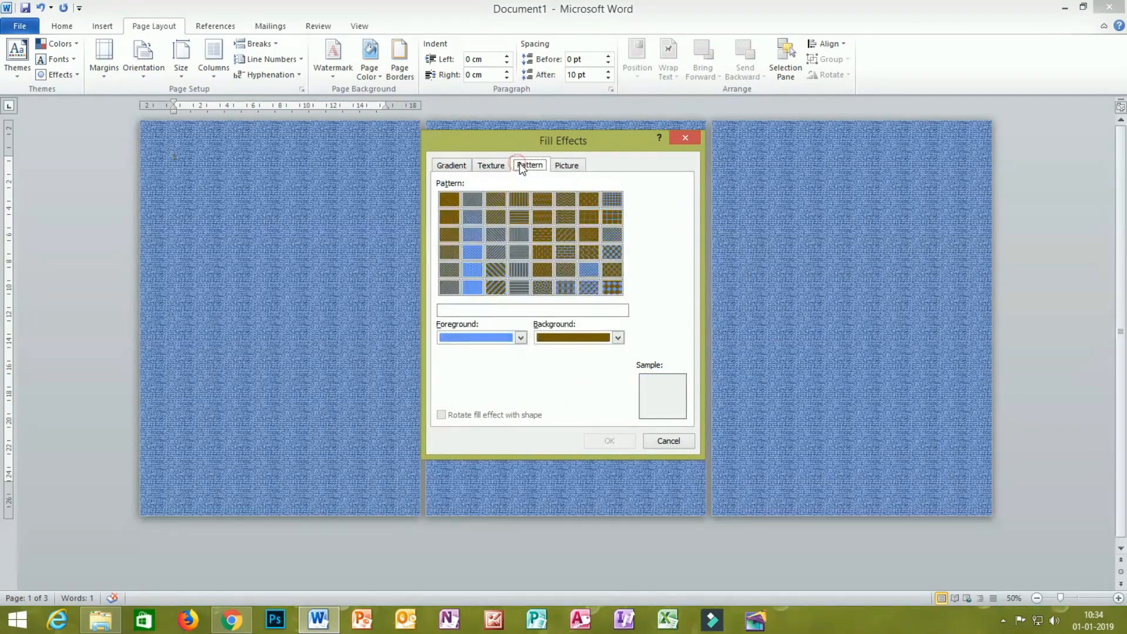
{"action": "left_click", "coordinate": [521, 338]}
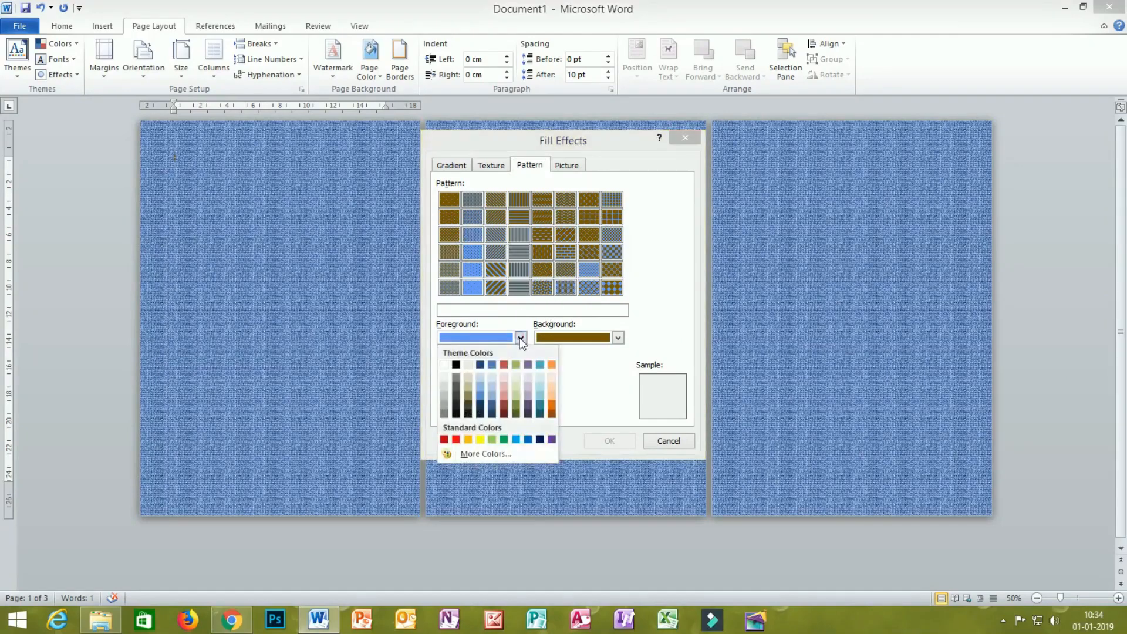
{"action": "left_click", "coordinate": [456, 439]}
{"action": "left_click", "coordinate": [618, 338]}
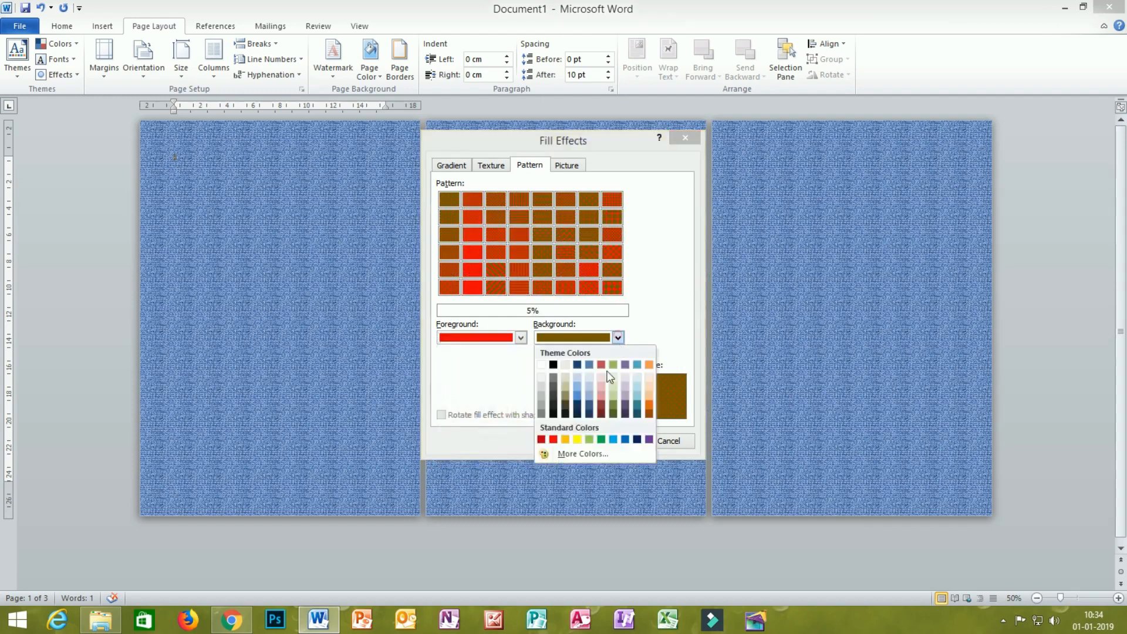
{"action": "left_click", "coordinate": [589, 440]}
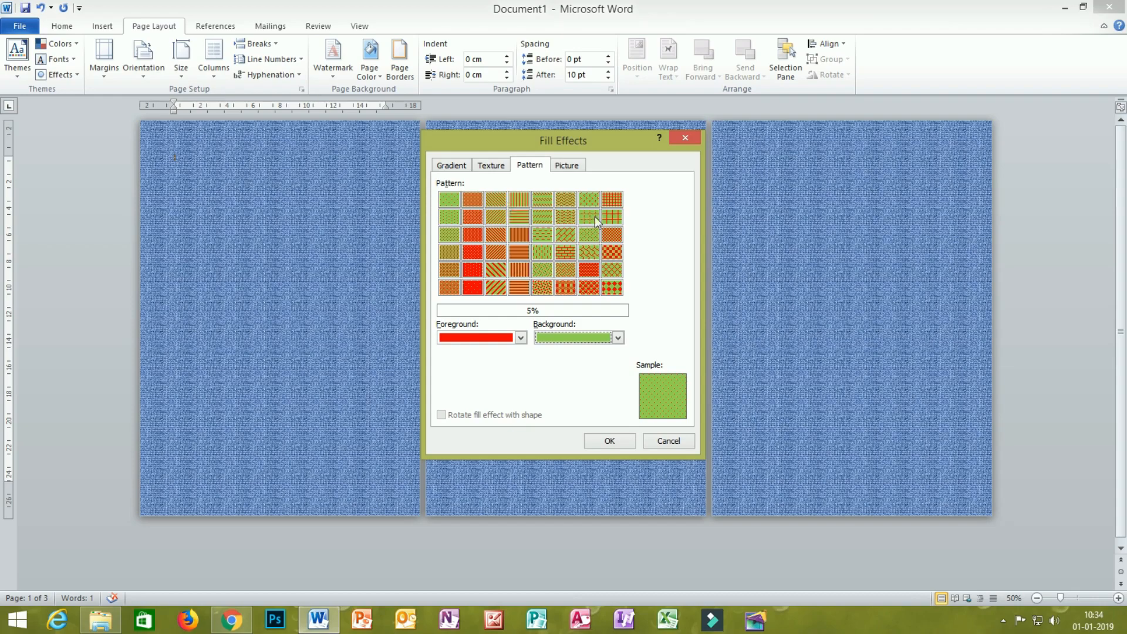
{"action": "left_click", "coordinate": [613, 252]}
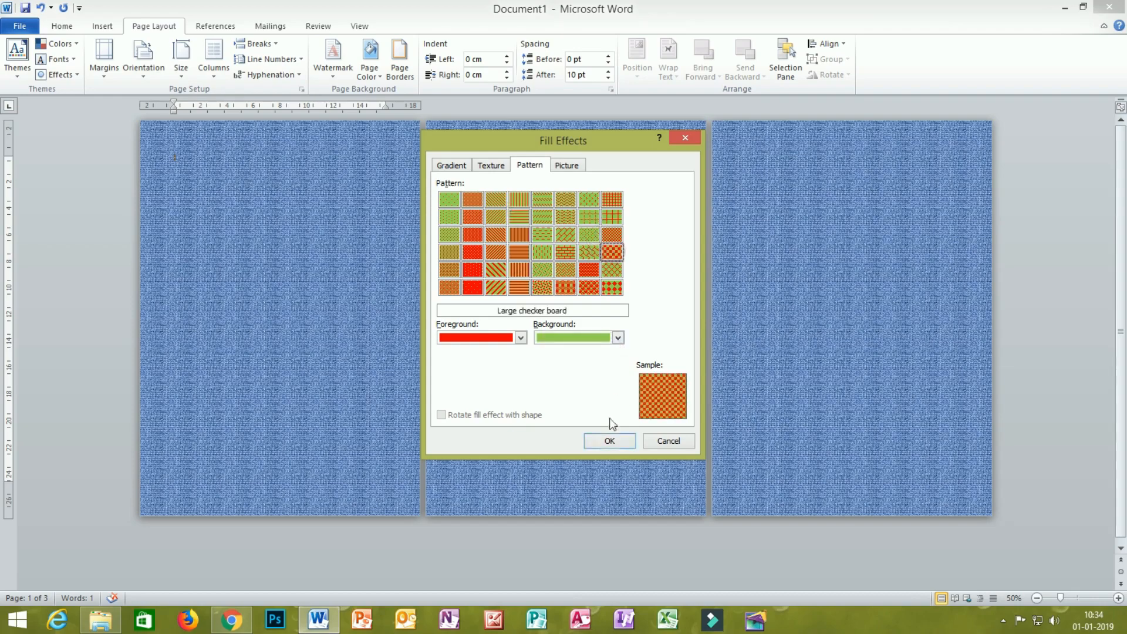
{"action": "left_click", "coordinate": [607, 441]}
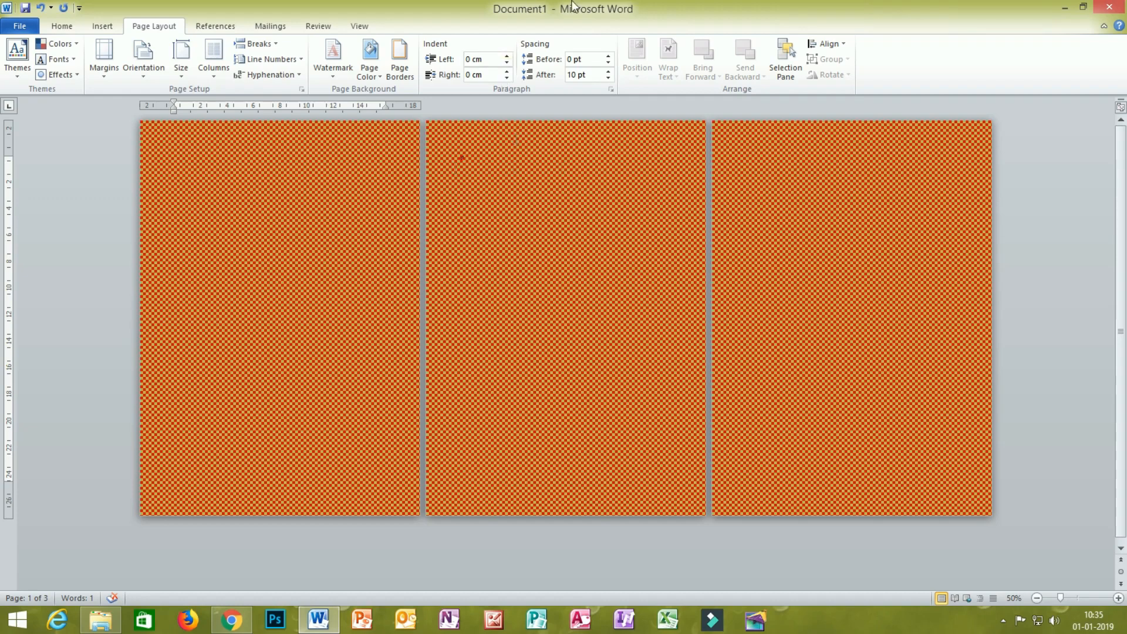
- Apply the Logo picture from the Desktop folder as the page background fill effect
{"action": "left_click", "coordinate": [374, 64]}
{"action": "left_click", "coordinate": [400, 225]}
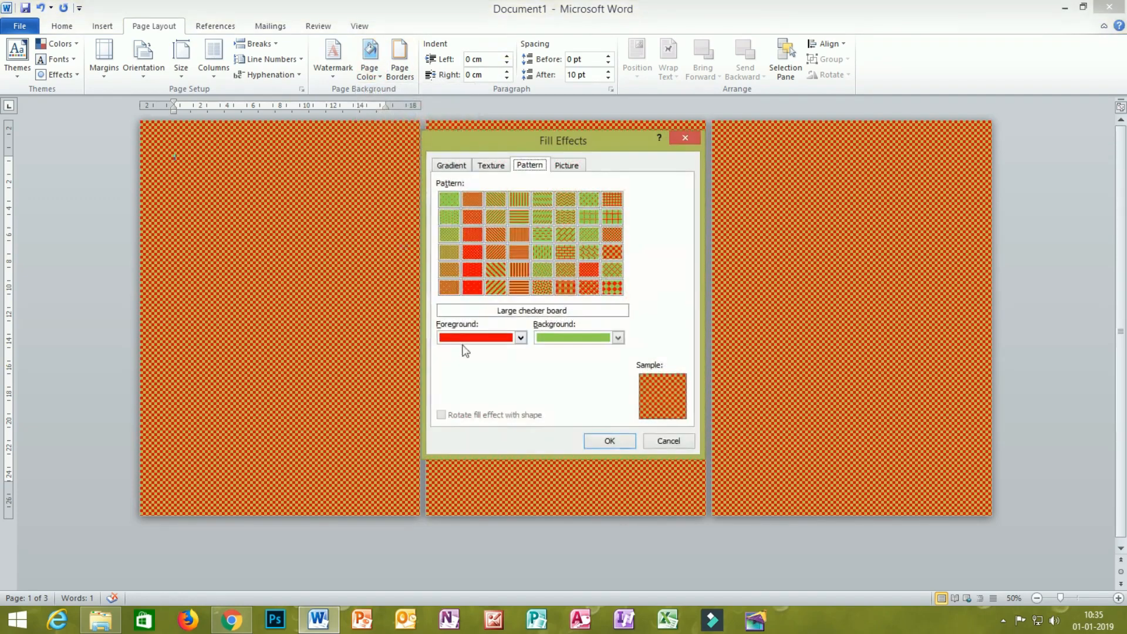
{"action": "left_click", "coordinate": [564, 167]}
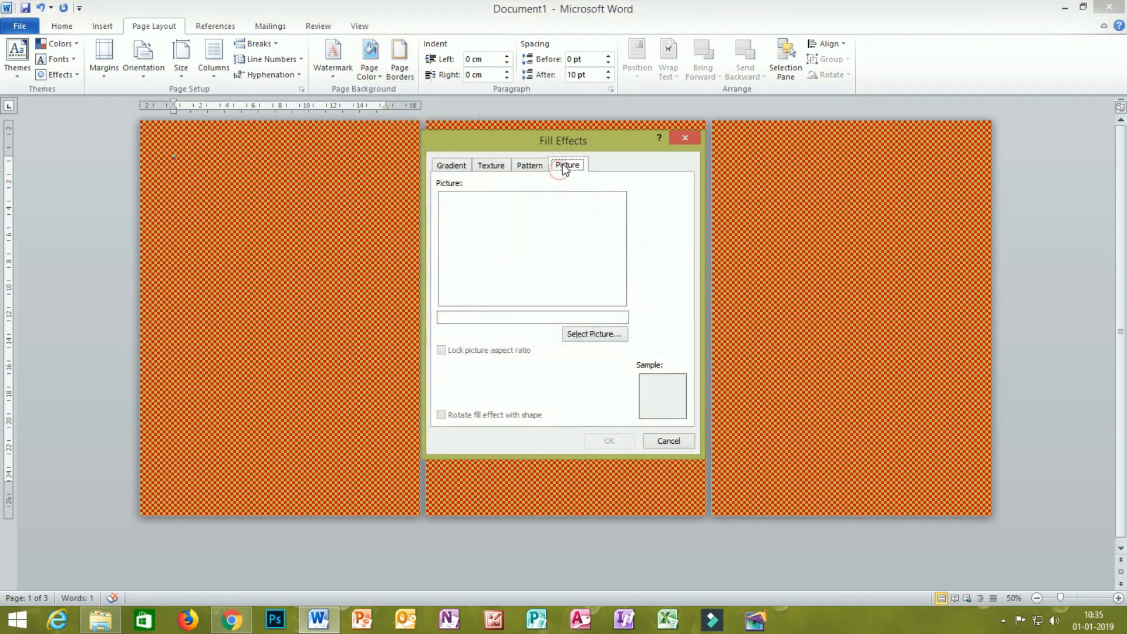
{"action": "left_click", "coordinate": [603, 336]}
{"action": "left_click", "coordinate": [506, 263]}
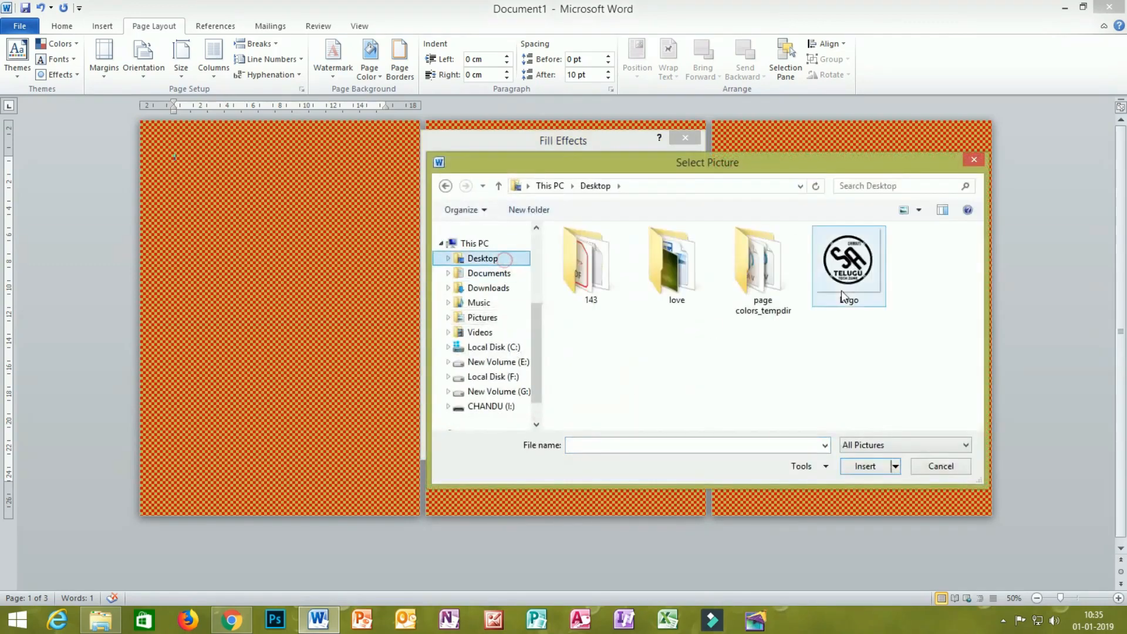
{"action": "double_click", "coordinate": [818, 269]}
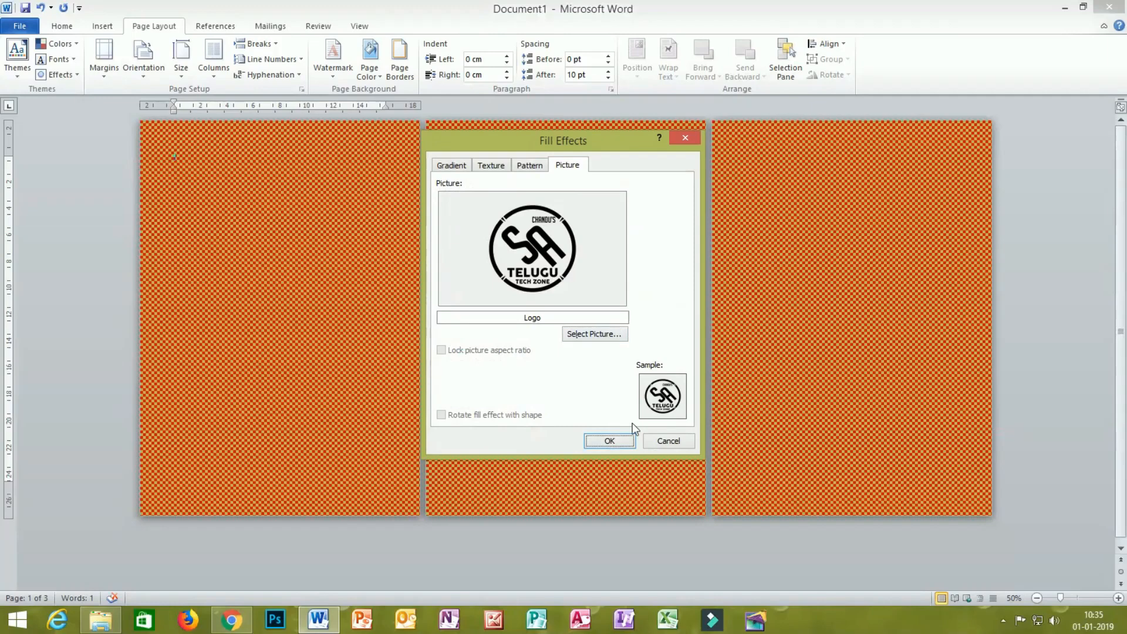
{"action": "left_click", "coordinate": [617, 440]}
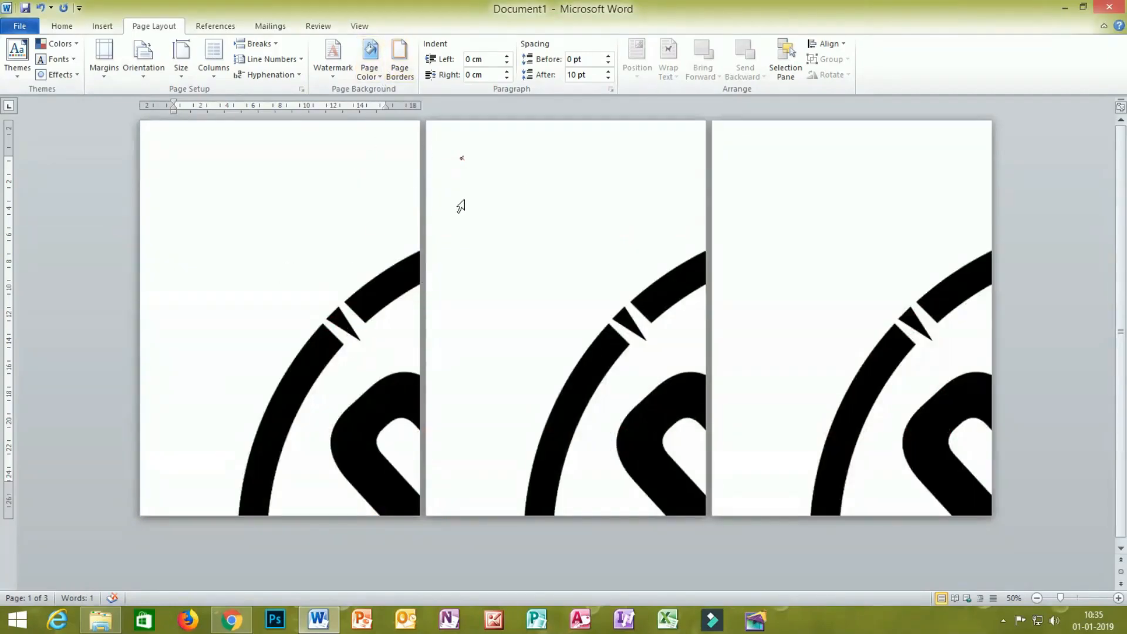
{"action": "left_click", "coordinate": [399, 60]}
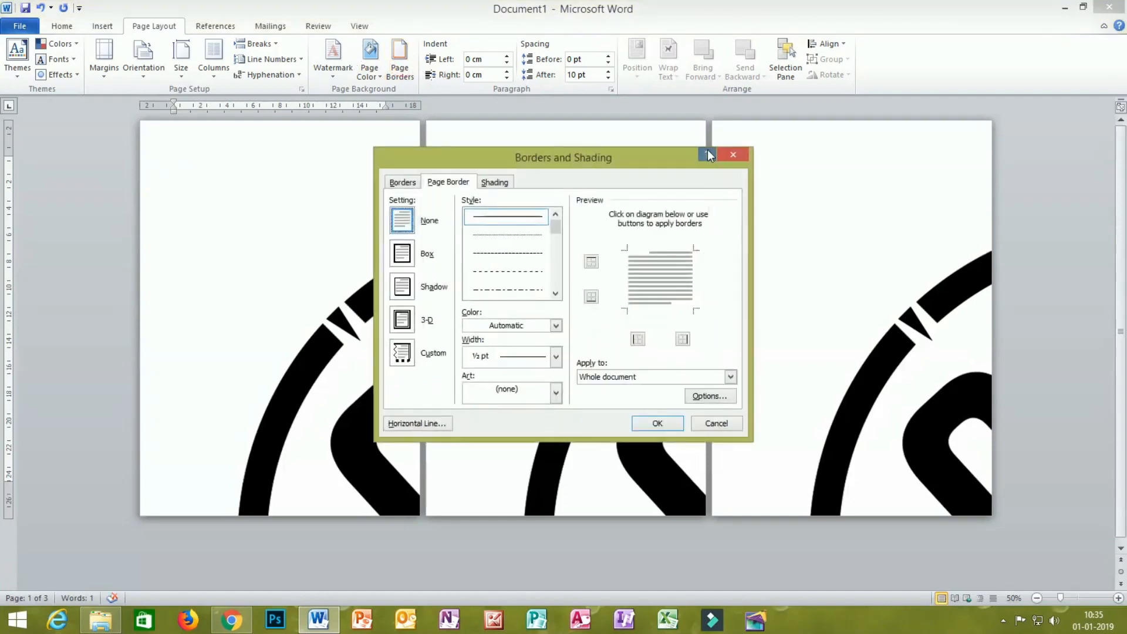
{"action": "left_click", "coordinate": [728, 153]}
- Apply a one-color gradient fill effect to the page background, with white as Color 1 and horizontal shading
{"action": "left_click", "coordinate": [376, 65]}
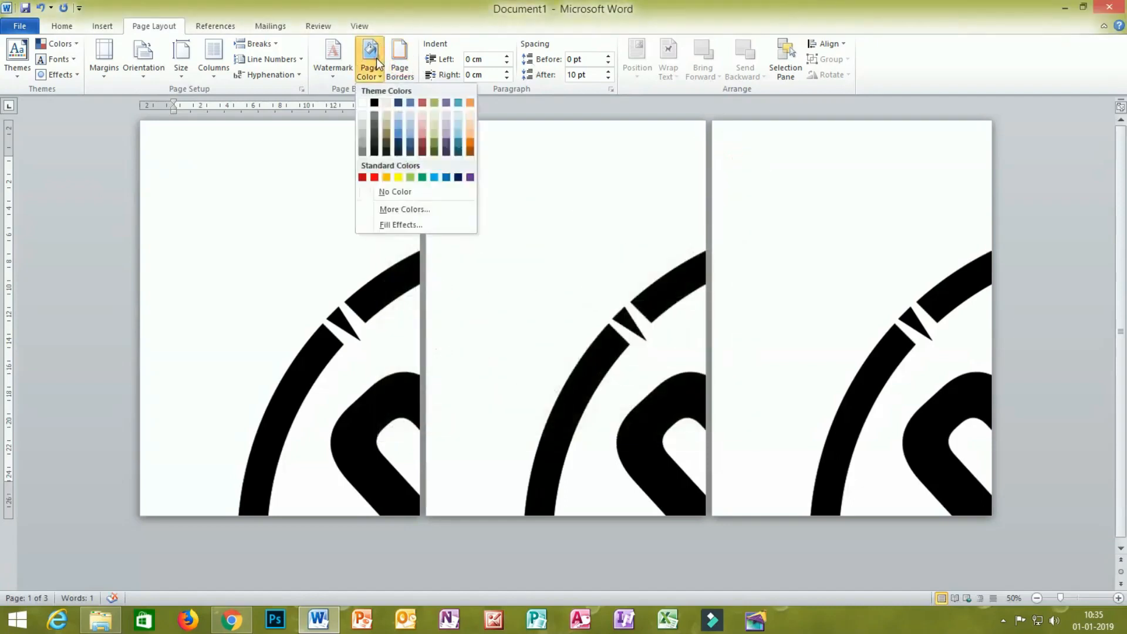
{"action": "left_click", "coordinate": [379, 225]}
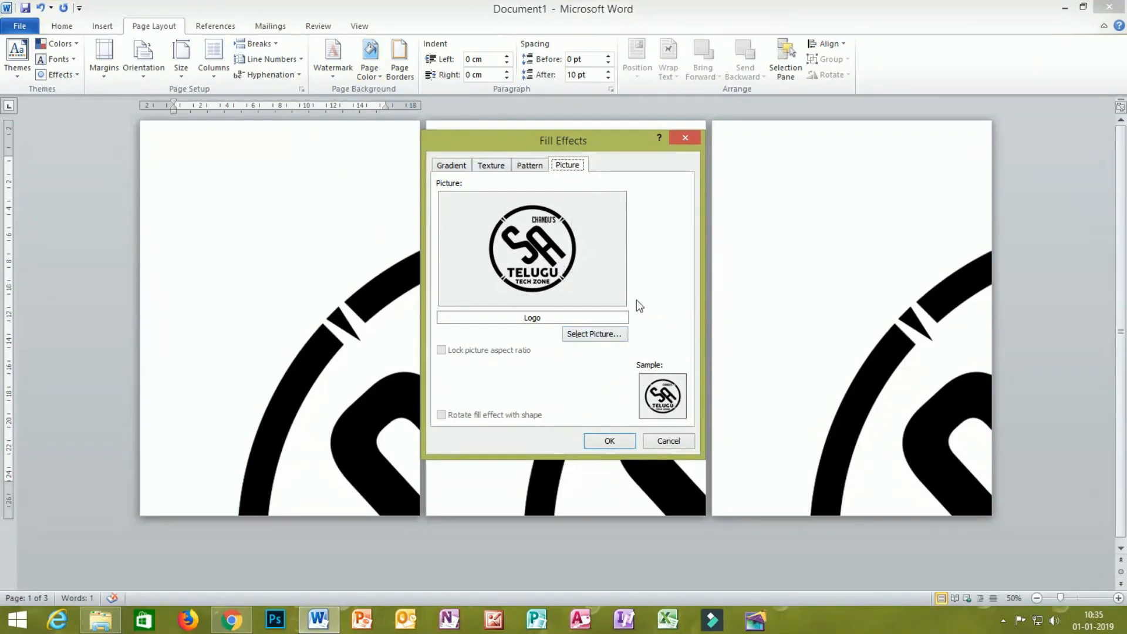
{"action": "left_click", "coordinate": [449, 166]}
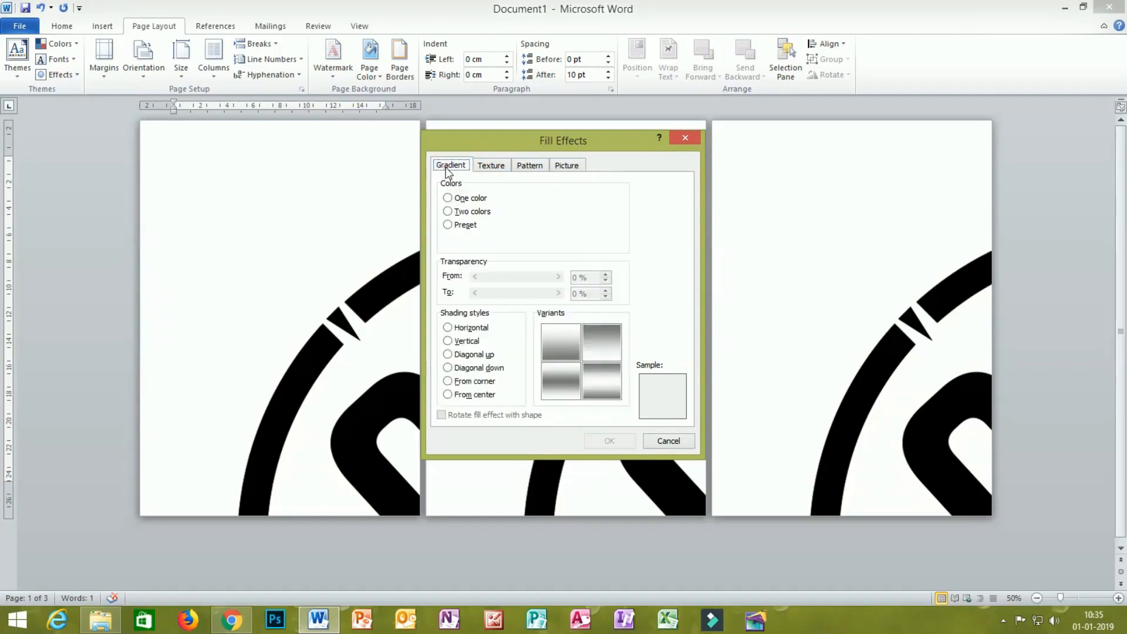
{"action": "left_click", "coordinate": [491, 165]}
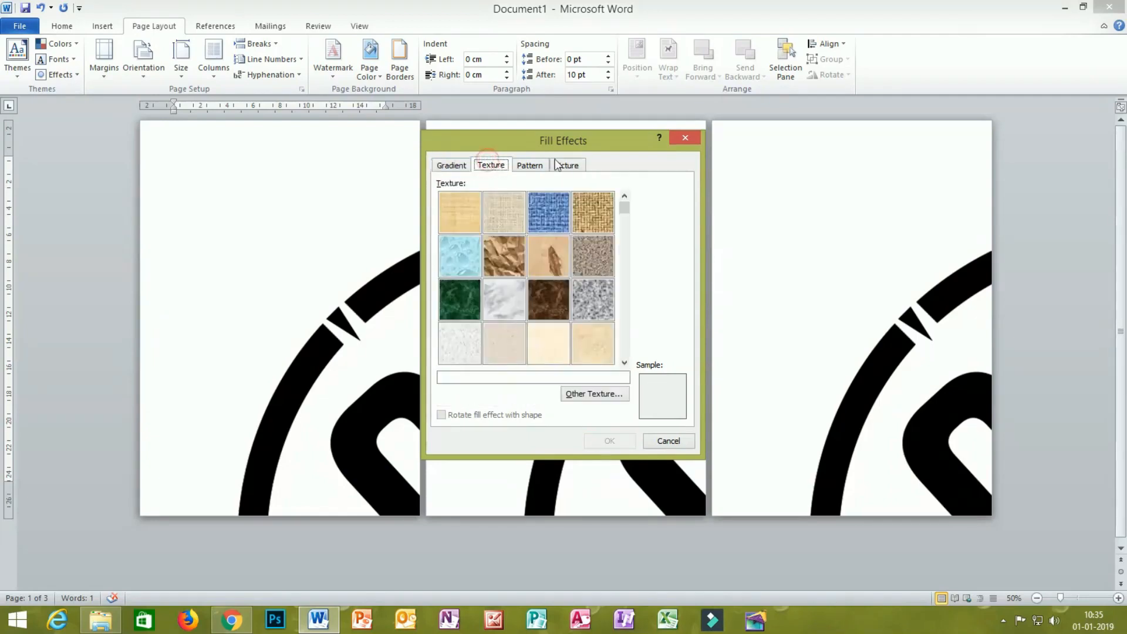
{"action": "left_click", "coordinate": [529, 166]}
{"action": "left_click", "coordinate": [451, 165]}
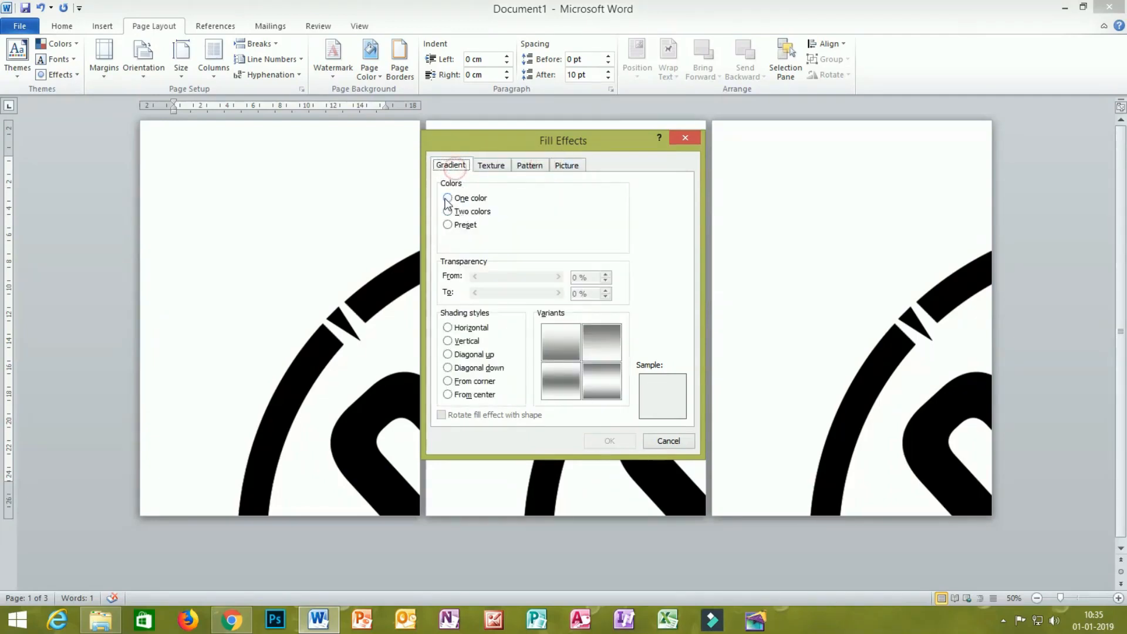
{"action": "left_click", "coordinate": [448, 198]}
{"action": "left_click", "coordinate": [605, 211]}
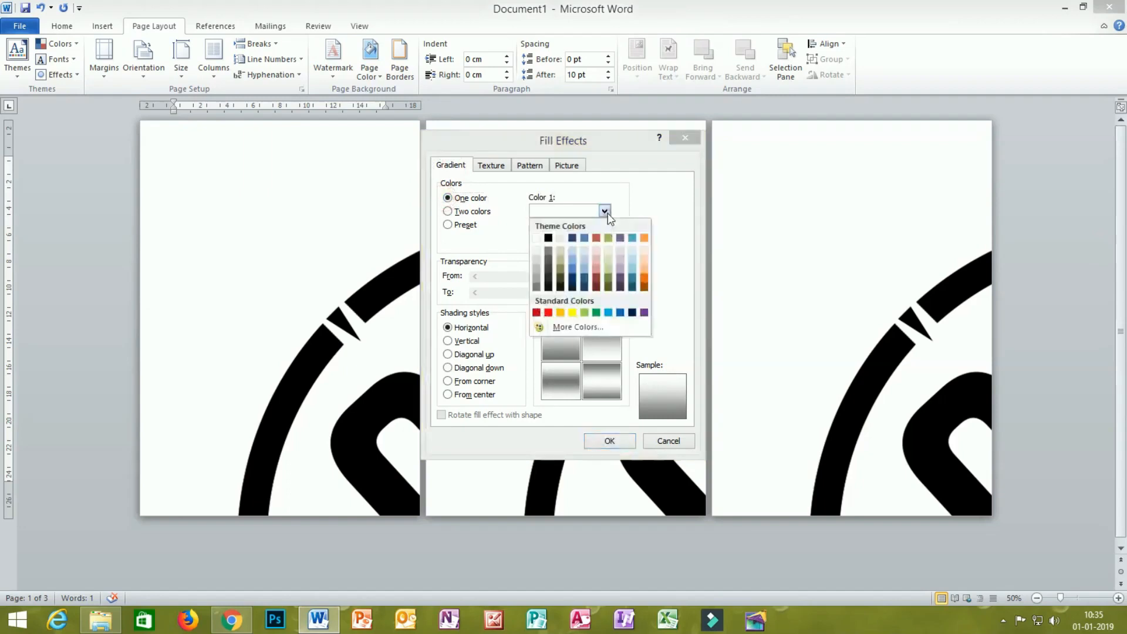
{"action": "left_click", "coordinate": [537, 238]}
{"action": "left_click", "coordinate": [604, 441]}
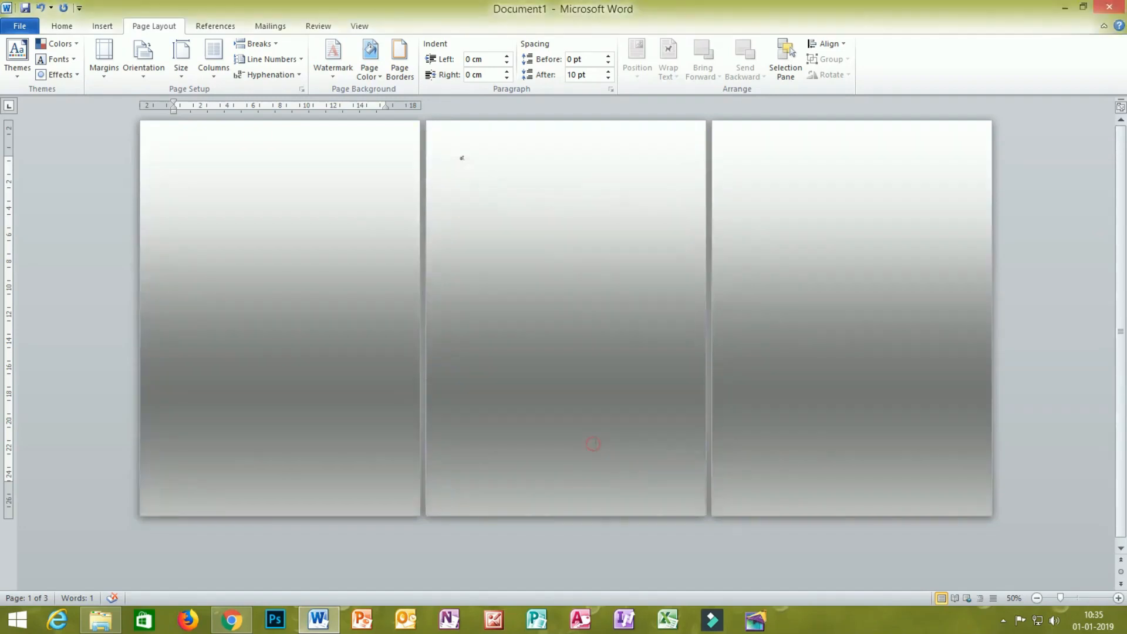
- Clear the gradient fill from the page background by setting the page color to No Color
{"action": "left_click", "coordinate": [369, 63]}
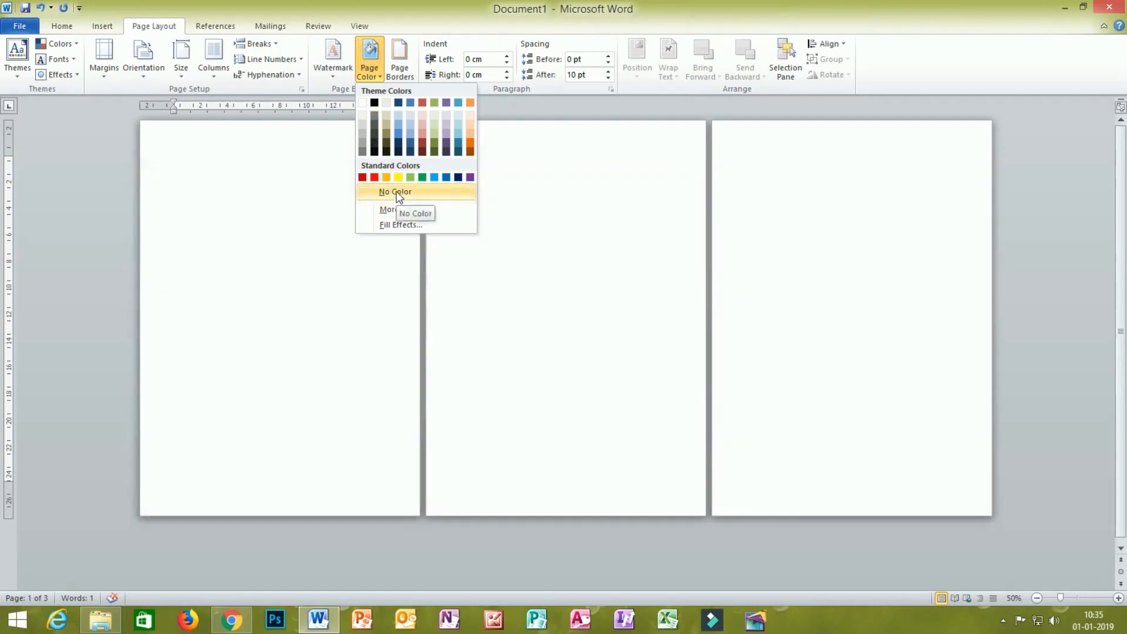
{"action": "left_click", "coordinate": [396, 193]}
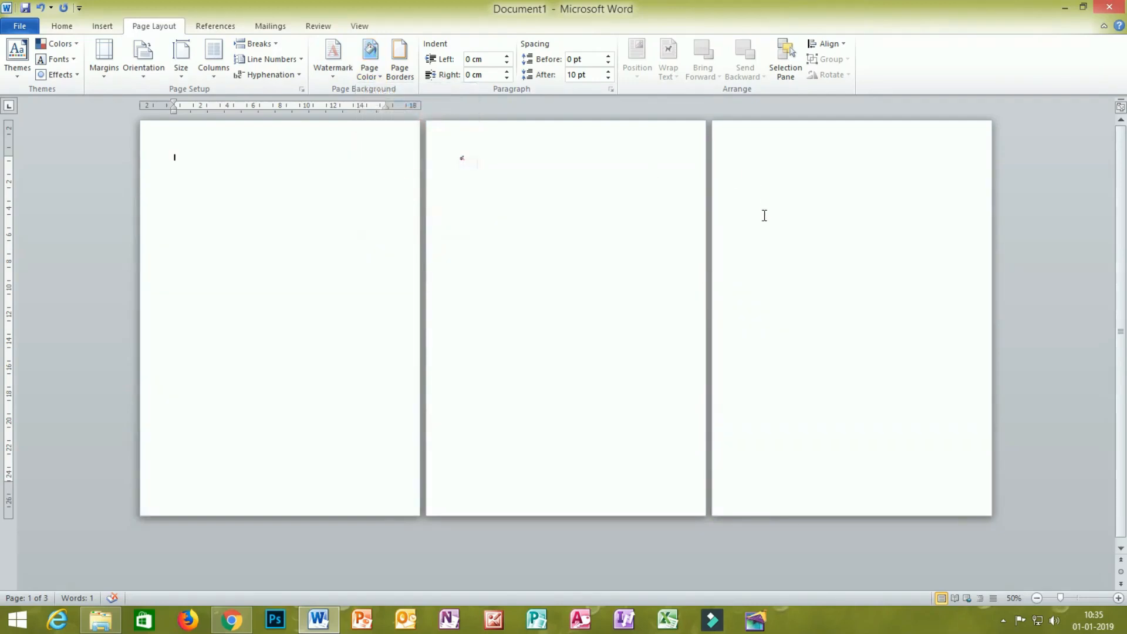